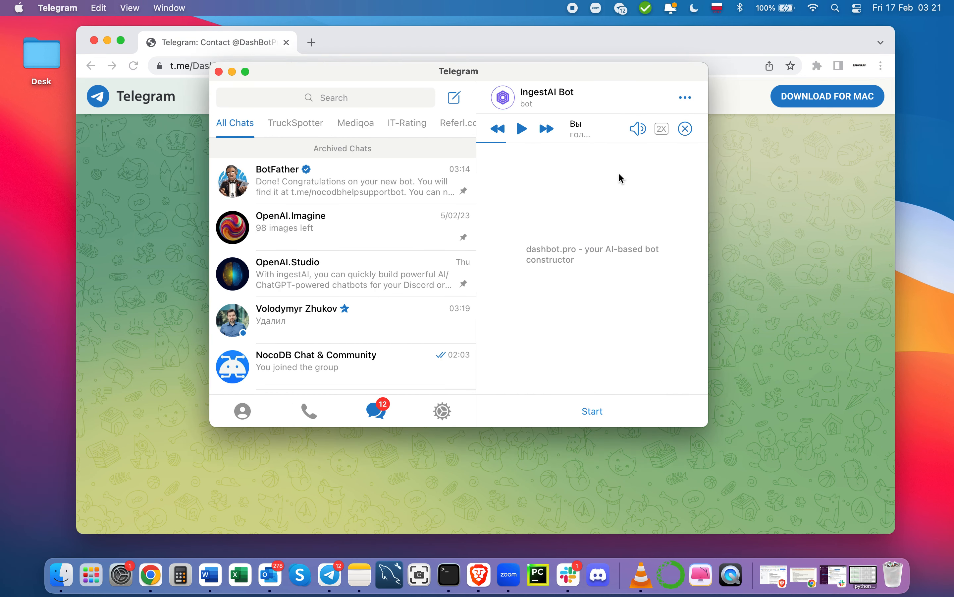
# Step: Start IngestAI Bot in Telegram and copy the dashboard sign-in link from its welcome reply
pyautogui.click(591, 404)
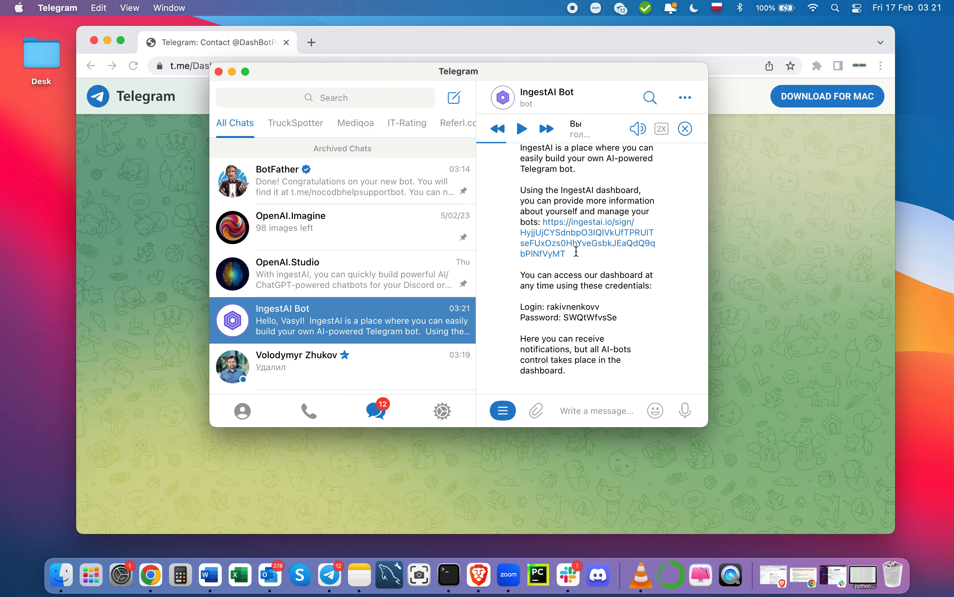
pyautogui.moveTo(569, 251); pyautogui.dragTo(541, 220)
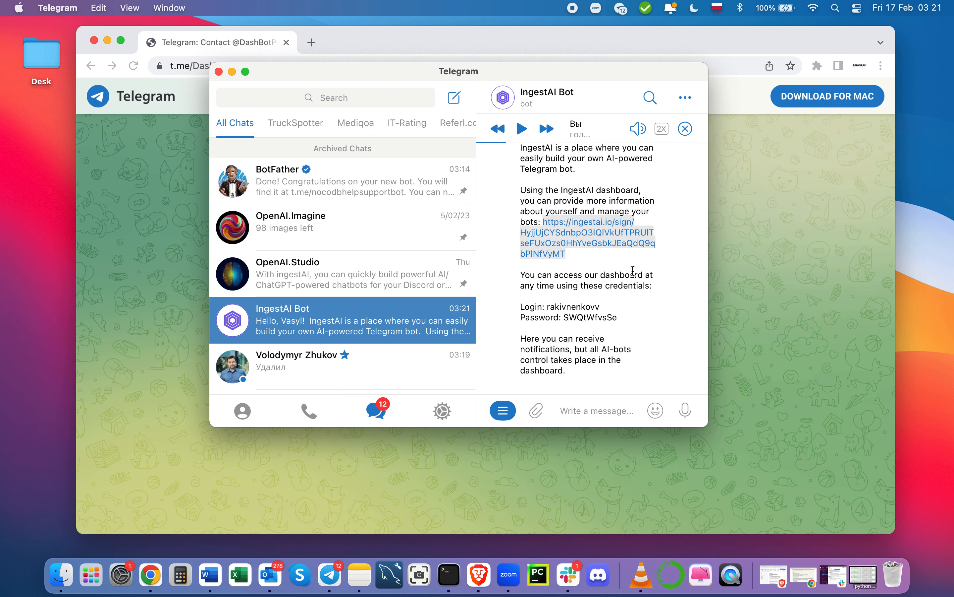
pyautogui.click(766, 182)
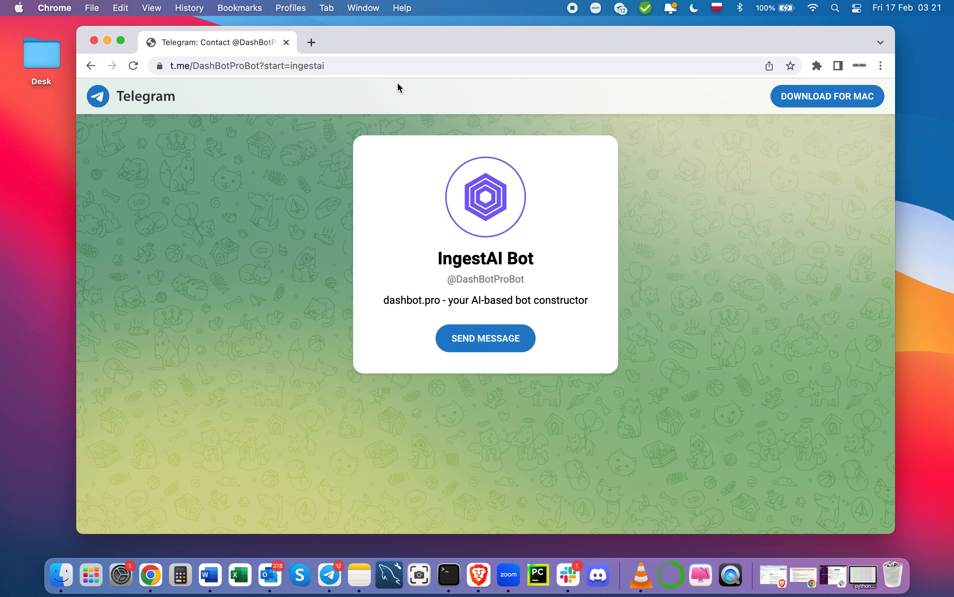
# Step: Sign in to the ingestAI dashboard using the copied link in Chrome
pyautogui.click(416, 62)
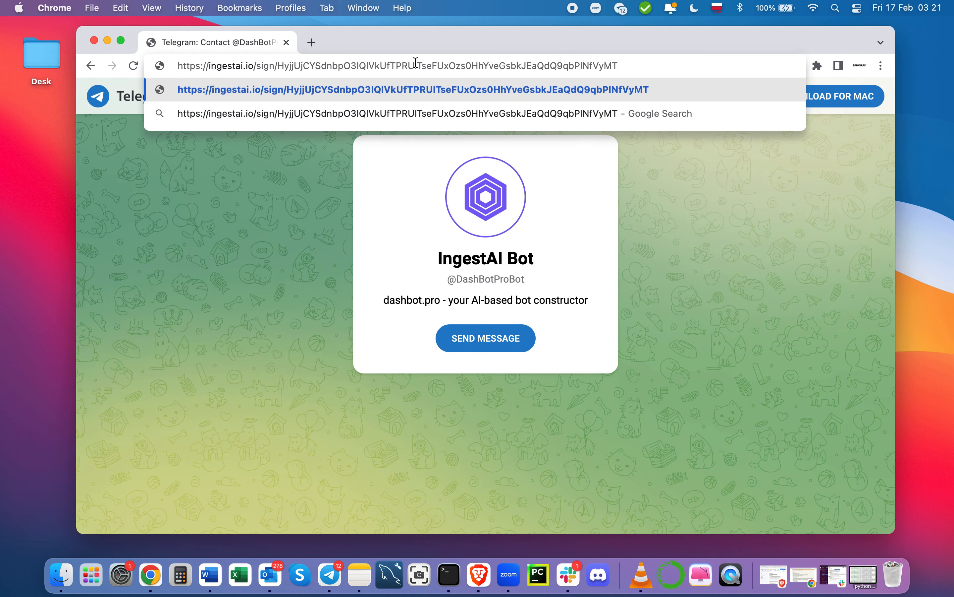
pyautogui.press('Return')
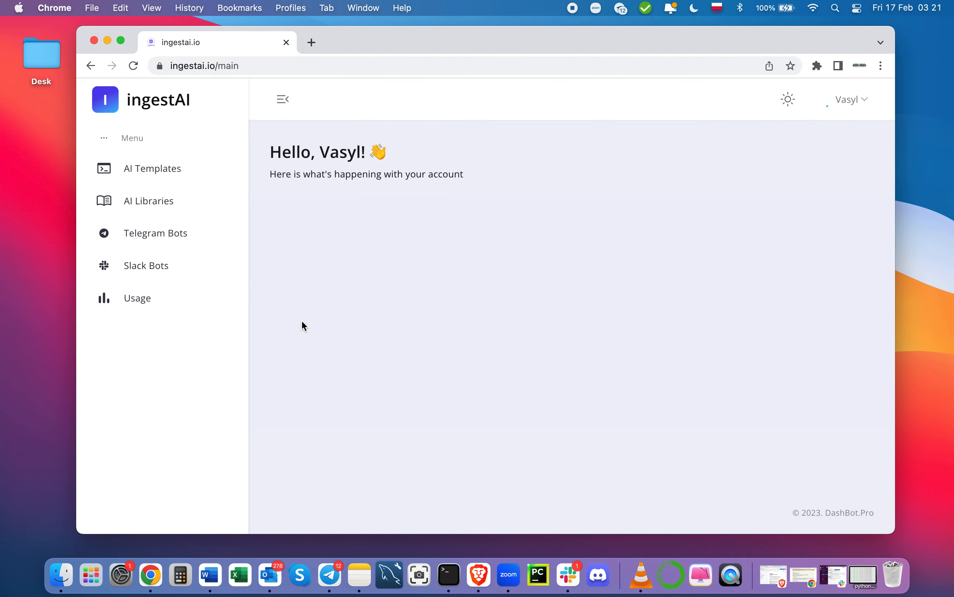
# Step: Start a new AI library named NocoDB_docs
pyautogui.click(146, 197)
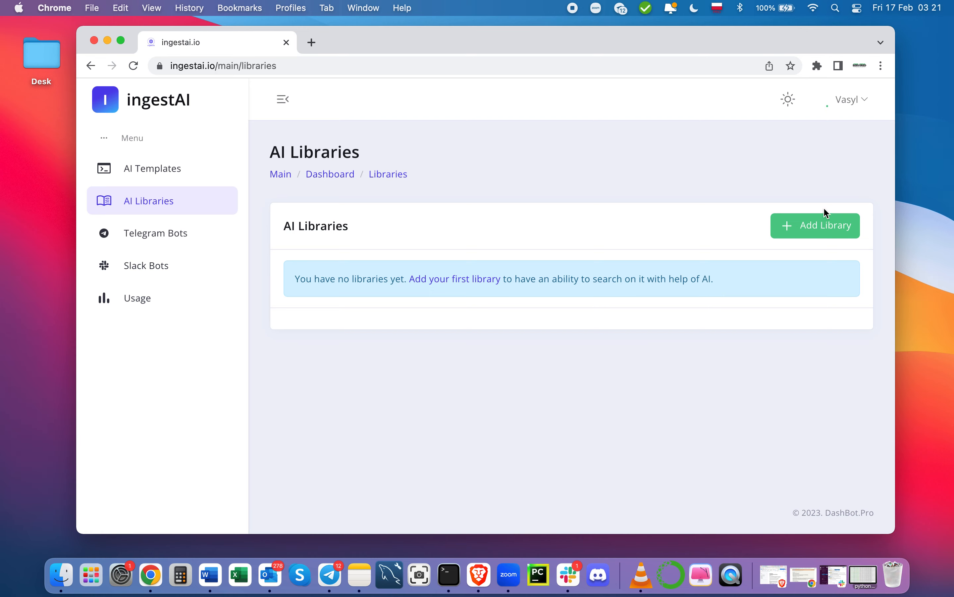
pyautogui.click(825, 232)
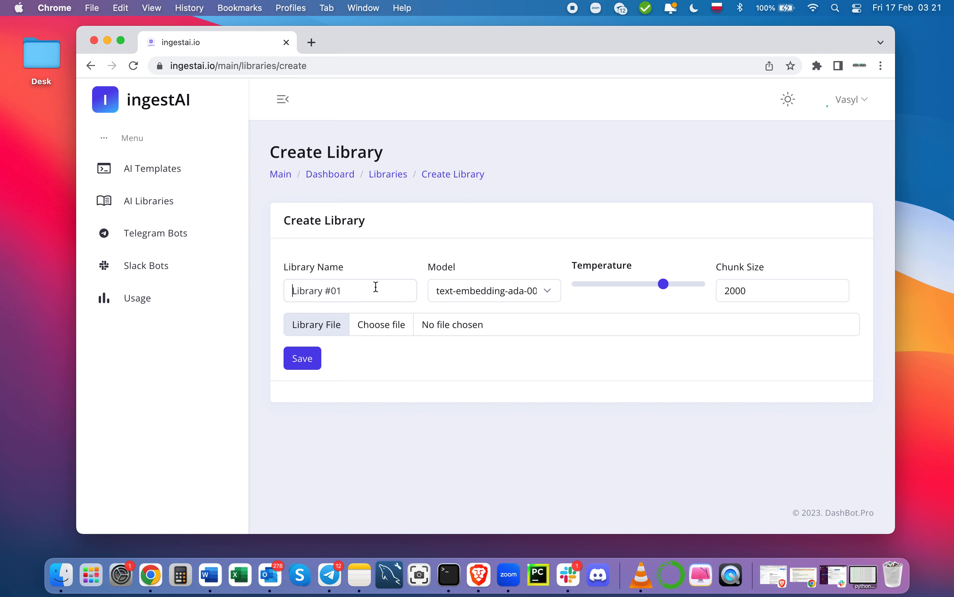
pyautogui.click(376, 287)
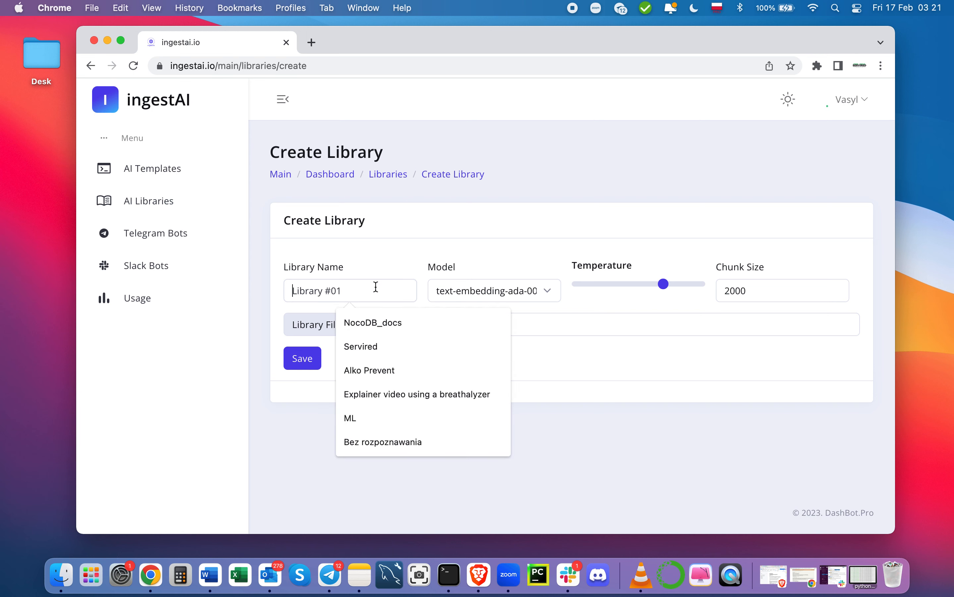
pyautogui.write('Noco')
pyautogui.click(394, 323)
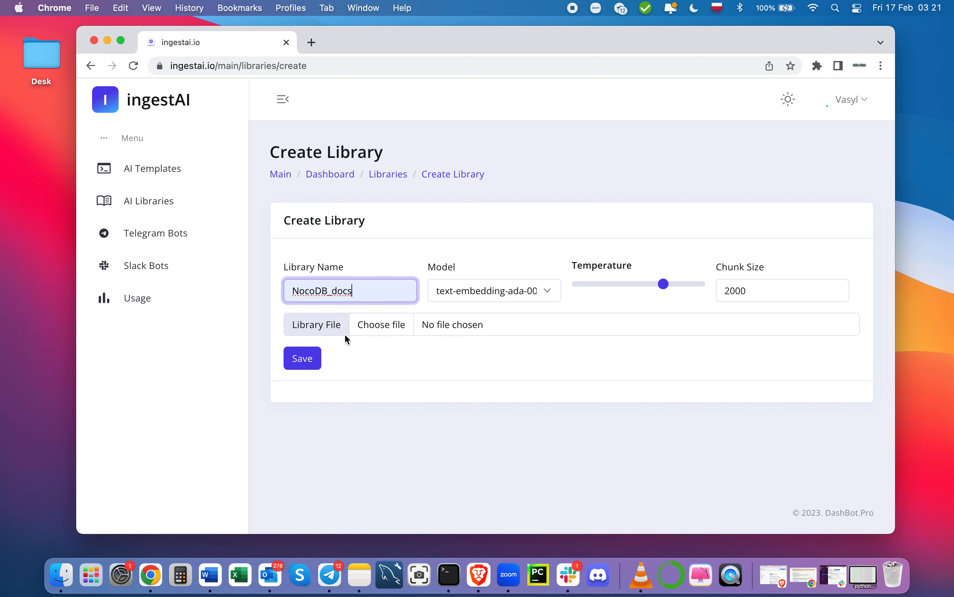
# Step: Attach the Doc5original text file to the library and save it
pyautogui.click(387, 333)
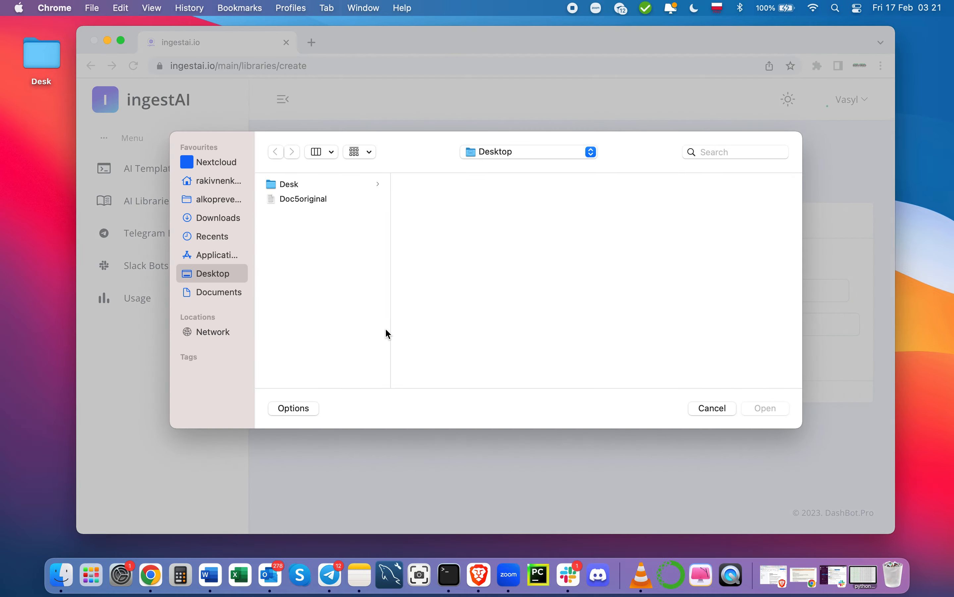
pyautogui.click(310, 199)
pyautogui.scroll(-10, 568, 276)
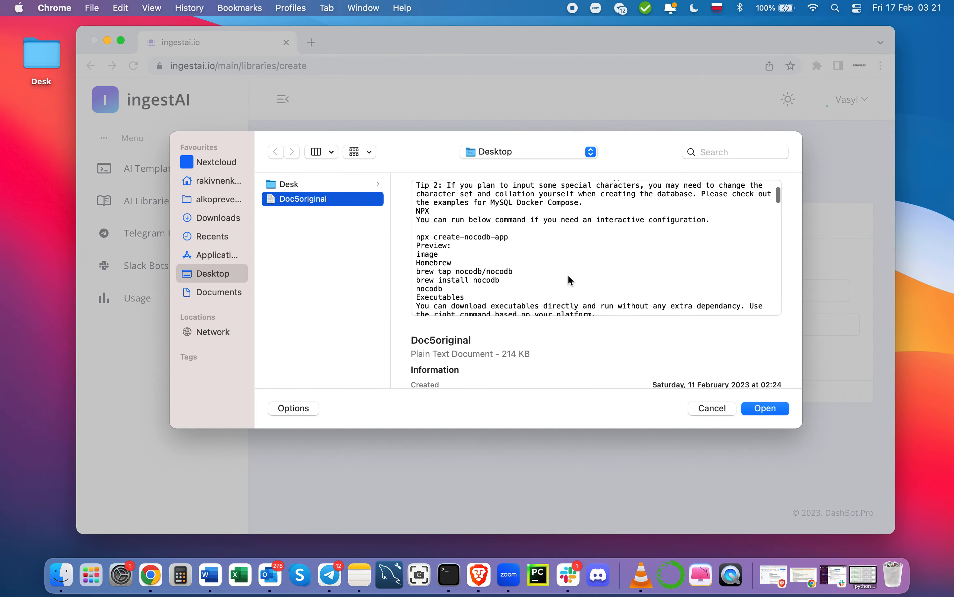
pyautogui.scroll(-15, 568, 276)
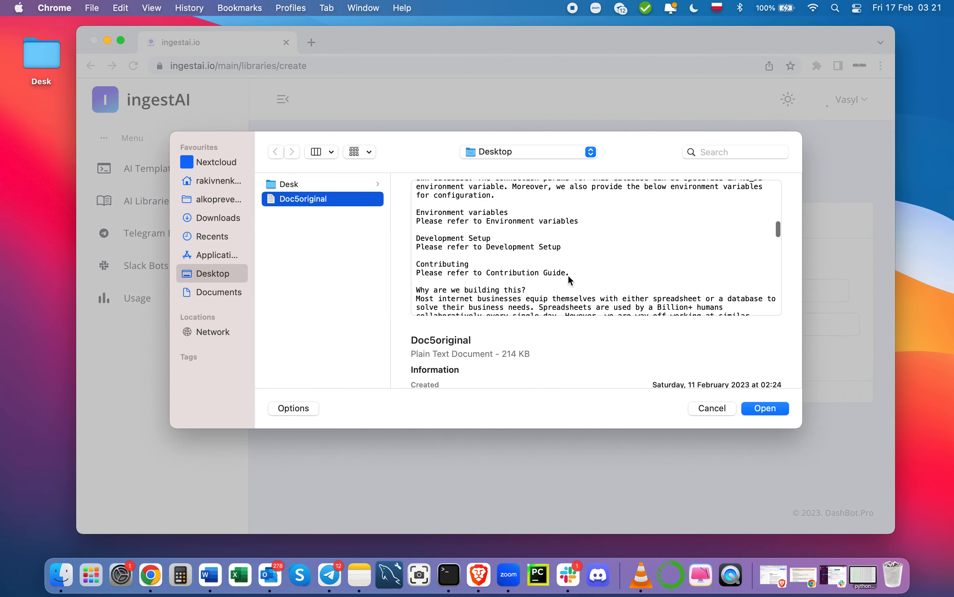
pyautogui.scroll(-5, 569, 275)
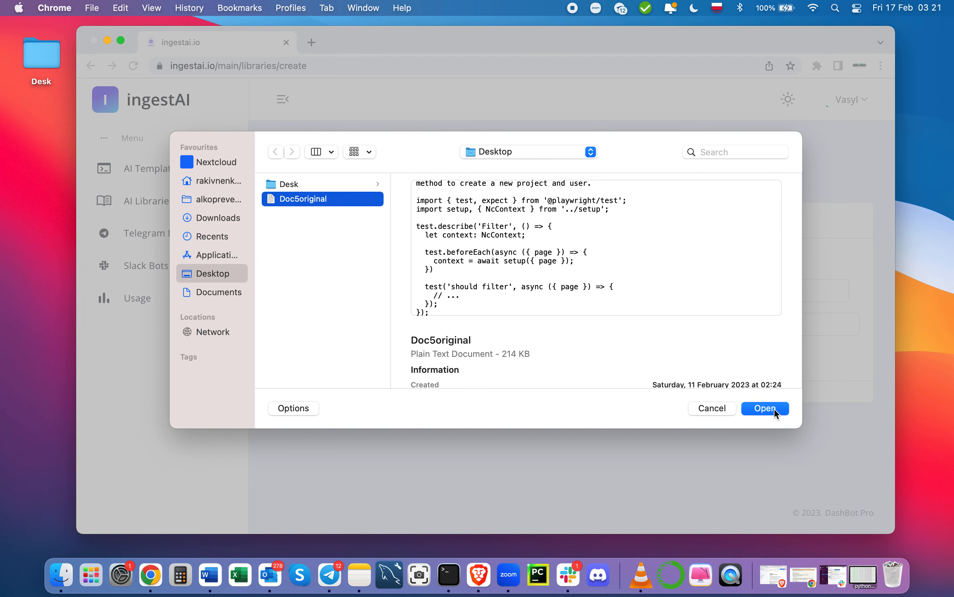
pyautogui.click(765, 408)
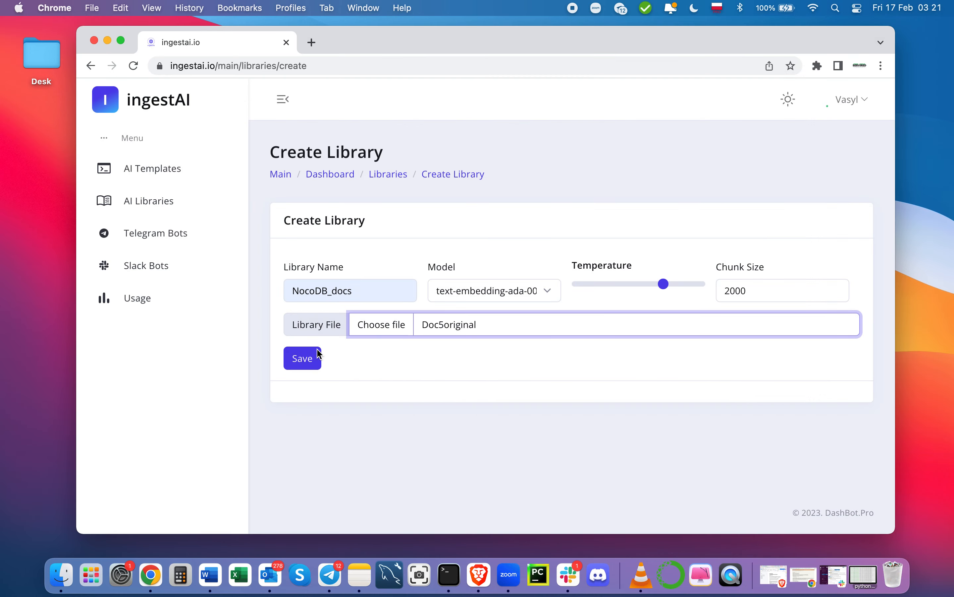
pyautogui.click(300, 358)
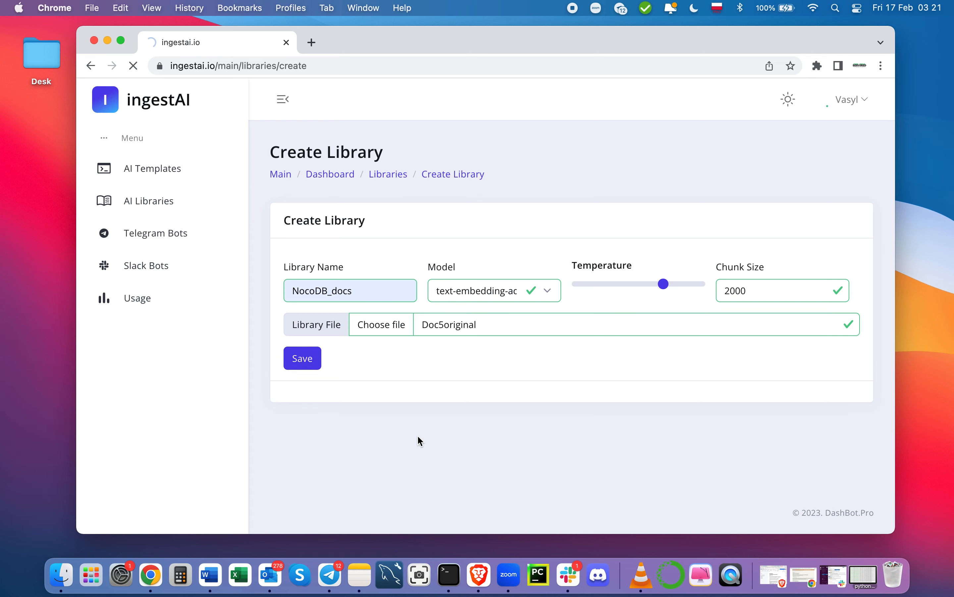
pyautogui.click(150, 236)
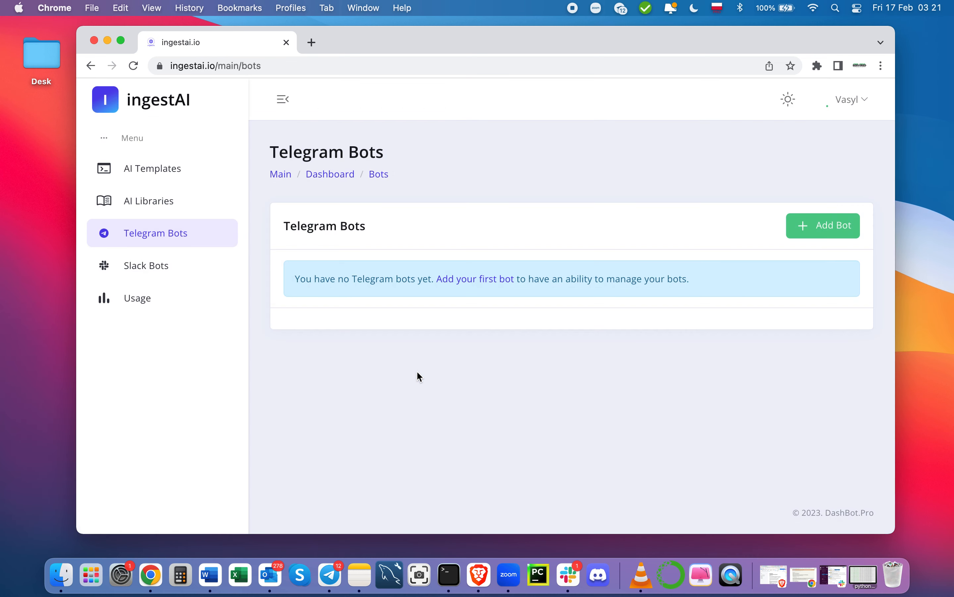
# Step: Open ingestAI's Create Bot form requesting a Telegram bot token, with Telegram visible alongside
pyautogui.click(830, 232)
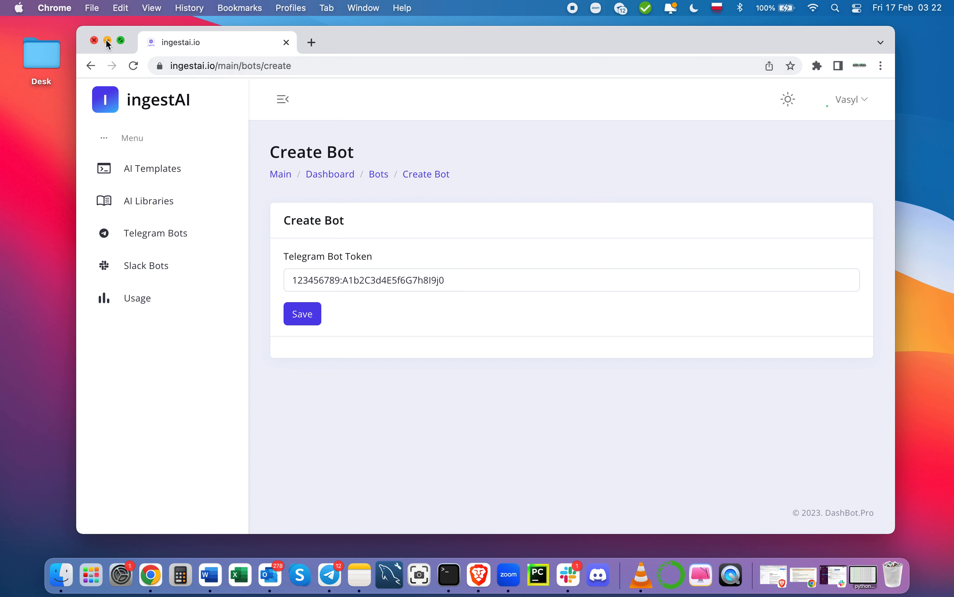
pyautogui.moveTo(371, 39); pyautogui.dragTo(371, 144)
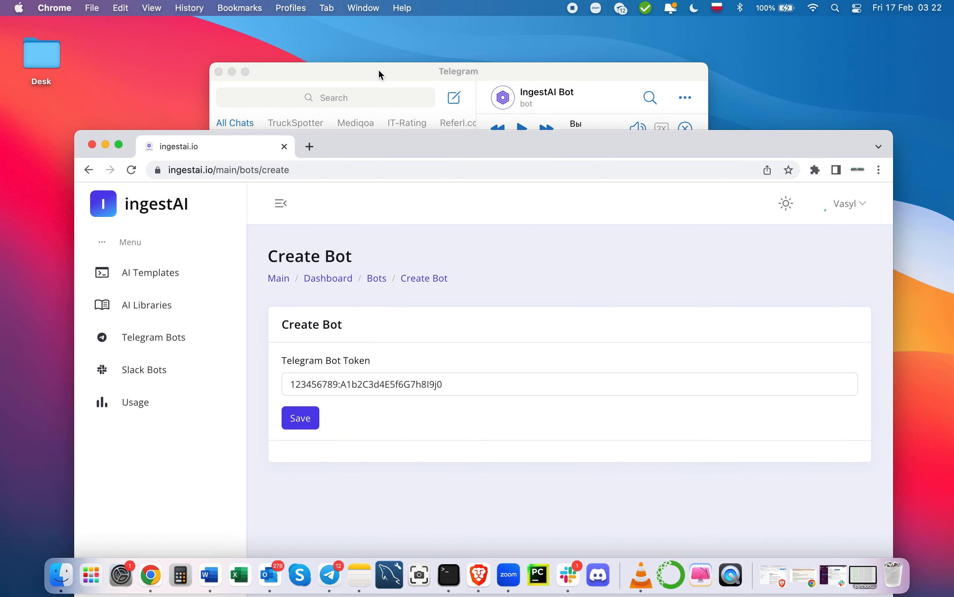
# Step: Arrange the Telegram window and open the BotFather conversation
pyautogui.moveTo(378, 68); pyautogui.dragTo(422, 29)
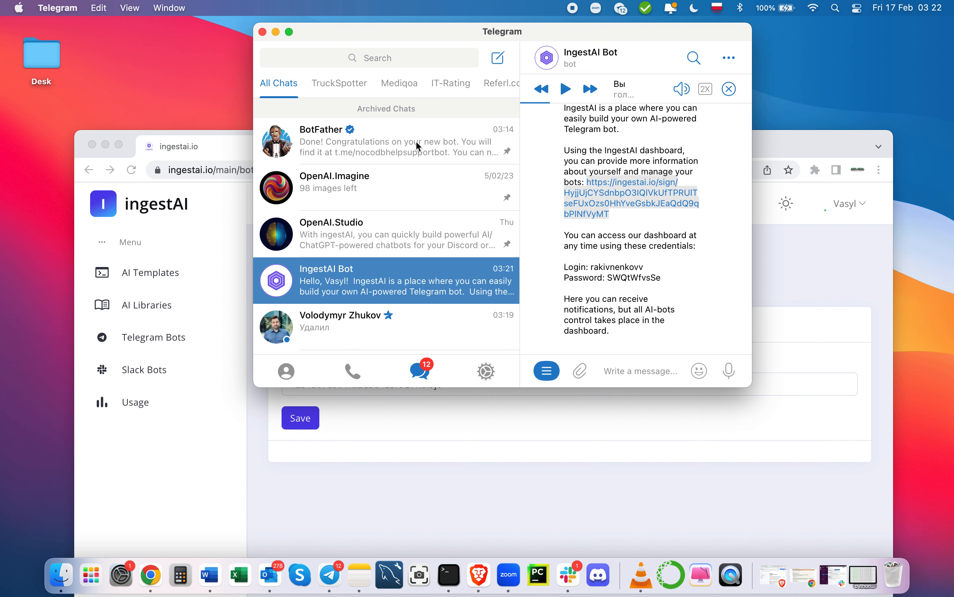
pyautogui.click(359, 484)
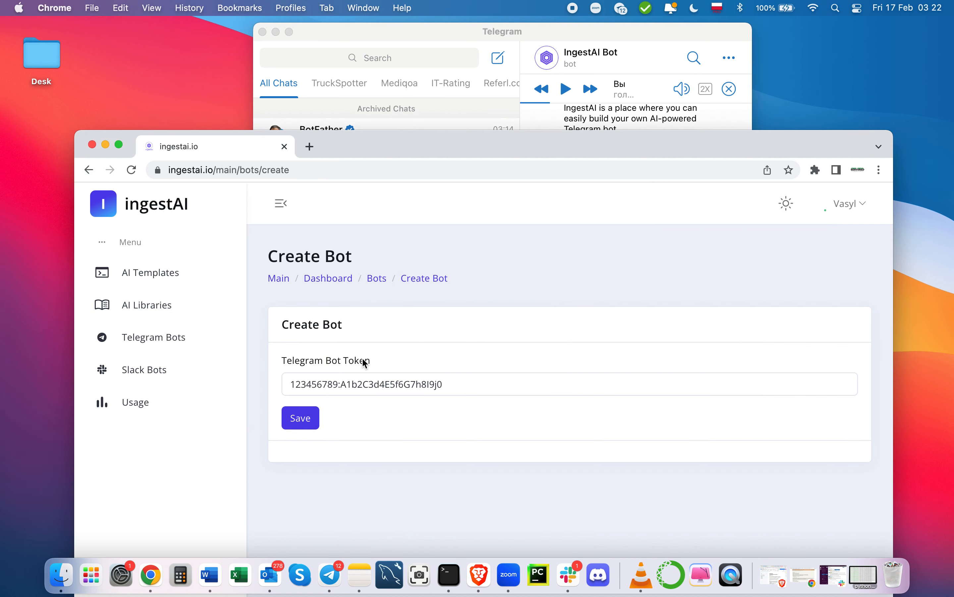
pyautogui.click(436, 27)
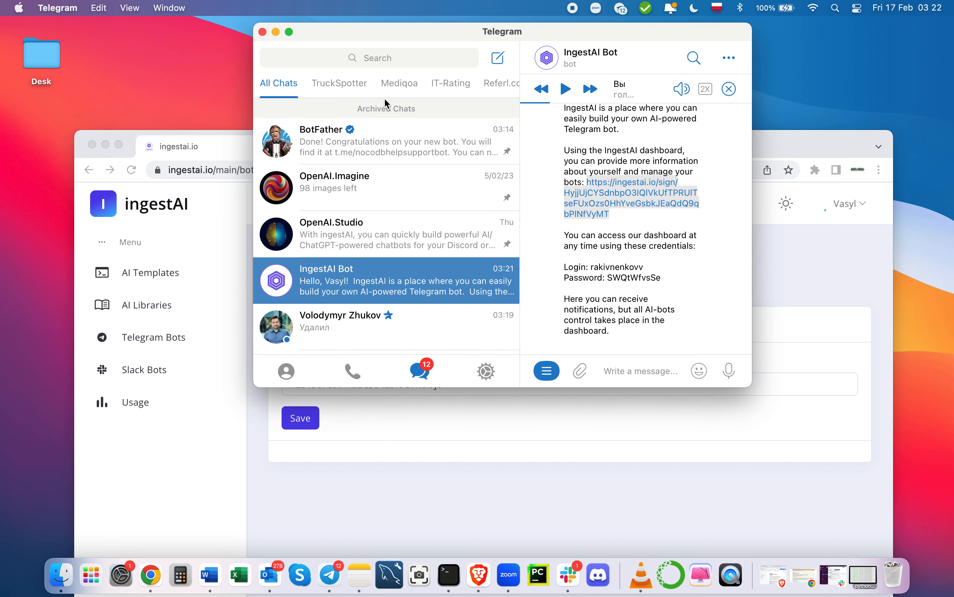
pyautogui.moveTo(427, 33); pyautogui.dragTo(391, 79)
pyautogui.click(298, 233)
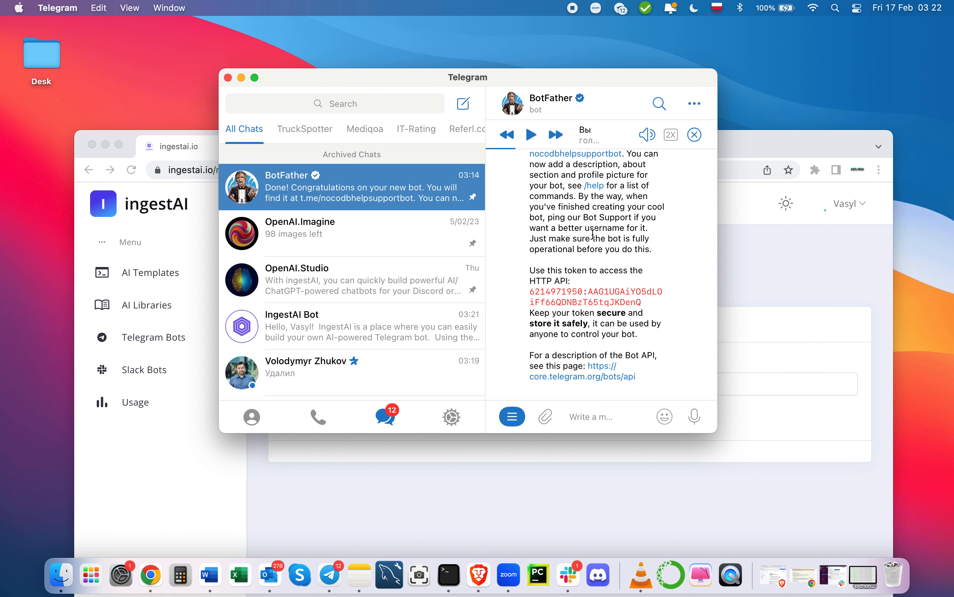
# Step: Create a bot via /newbot named nocoDBsupportBot with username nocosupportbot
pyautogui.write('/new')
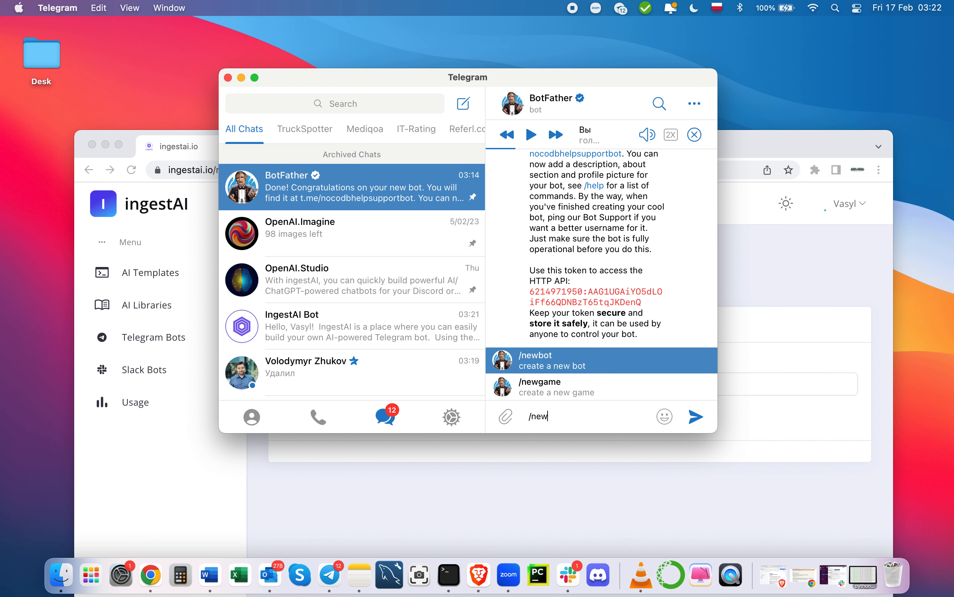
pyautogui.click(533, 360)
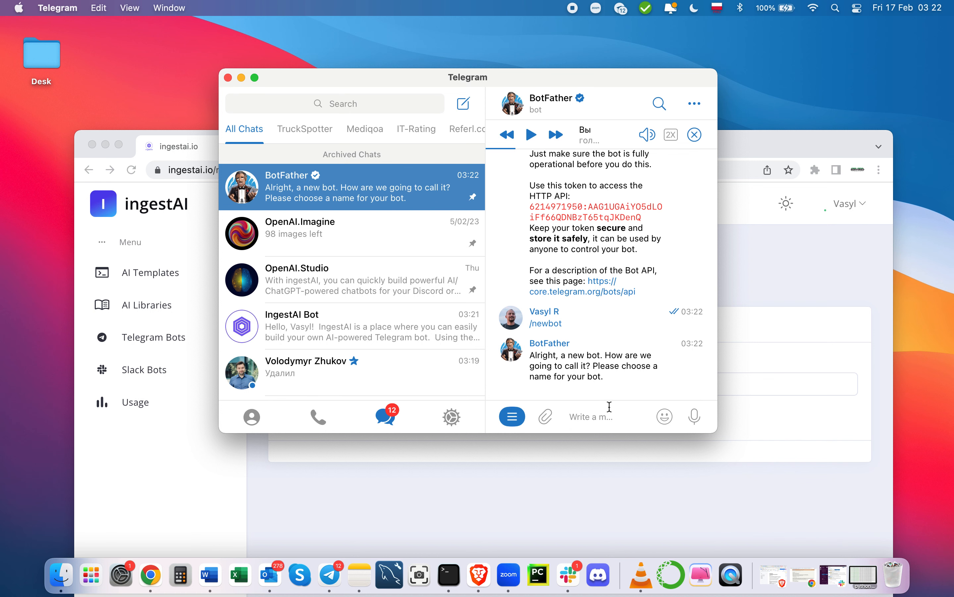
pyautogui.write('no')
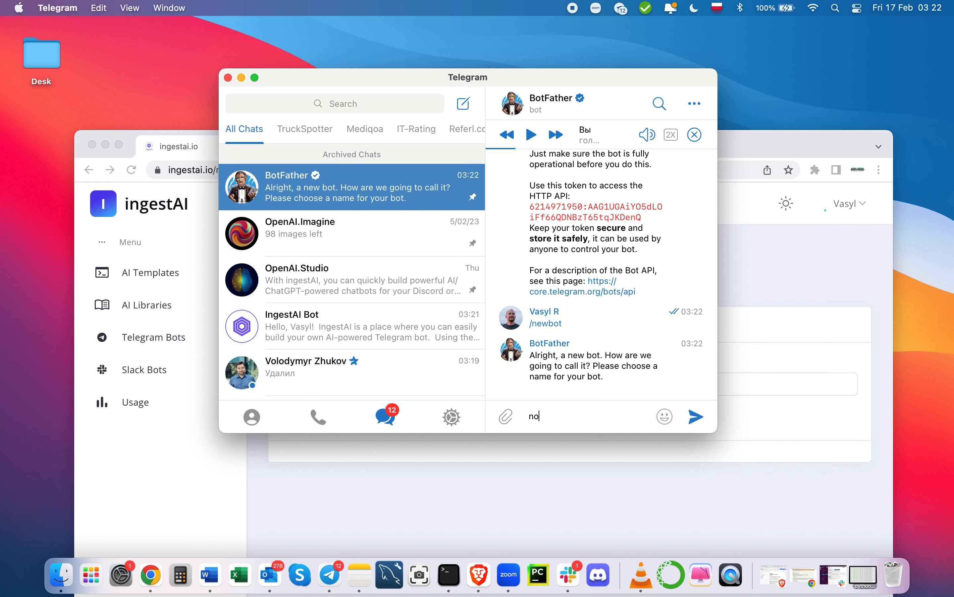
pyautogui.write('coDBsupo')
pyautogui.press('Return')
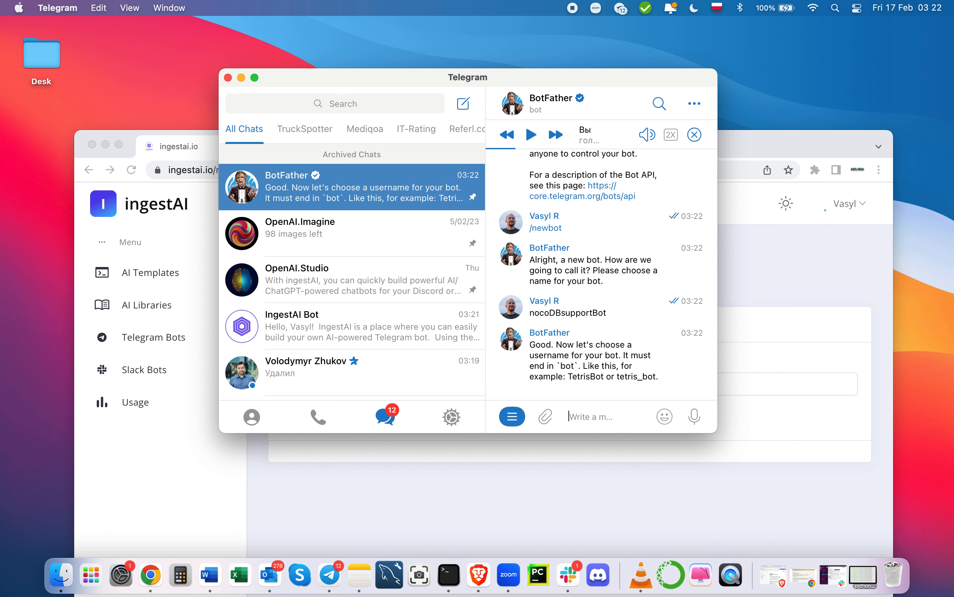
pyautogui.write('nocodbsu')
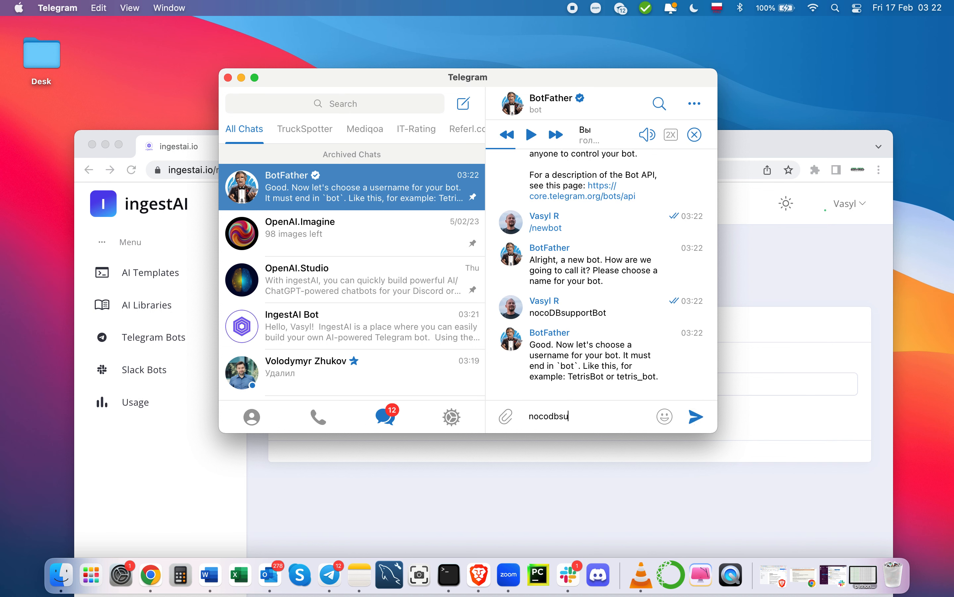
pyautogui.write('pportbot')
pyautogui.press('Return')
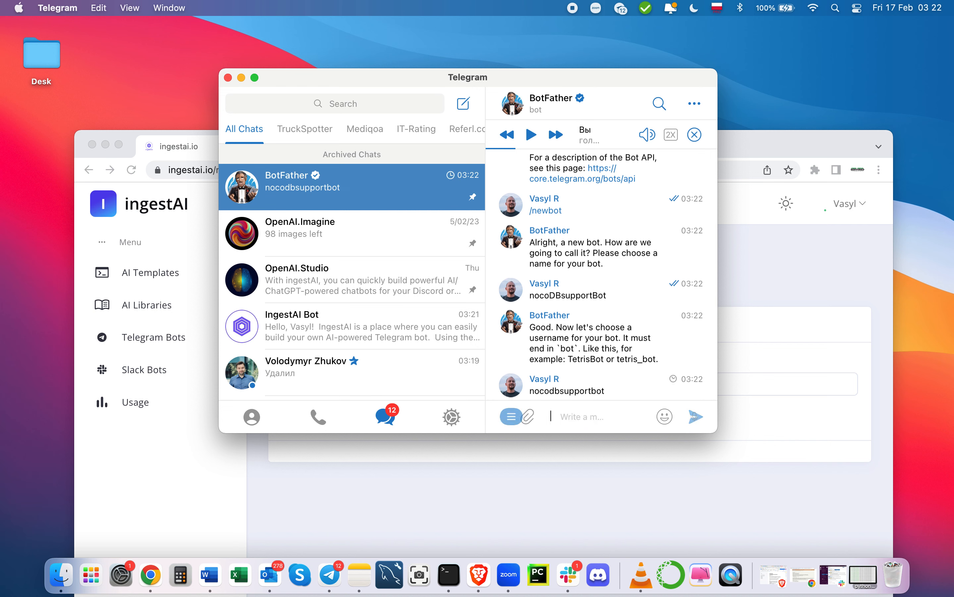
pyautogui.write('no')
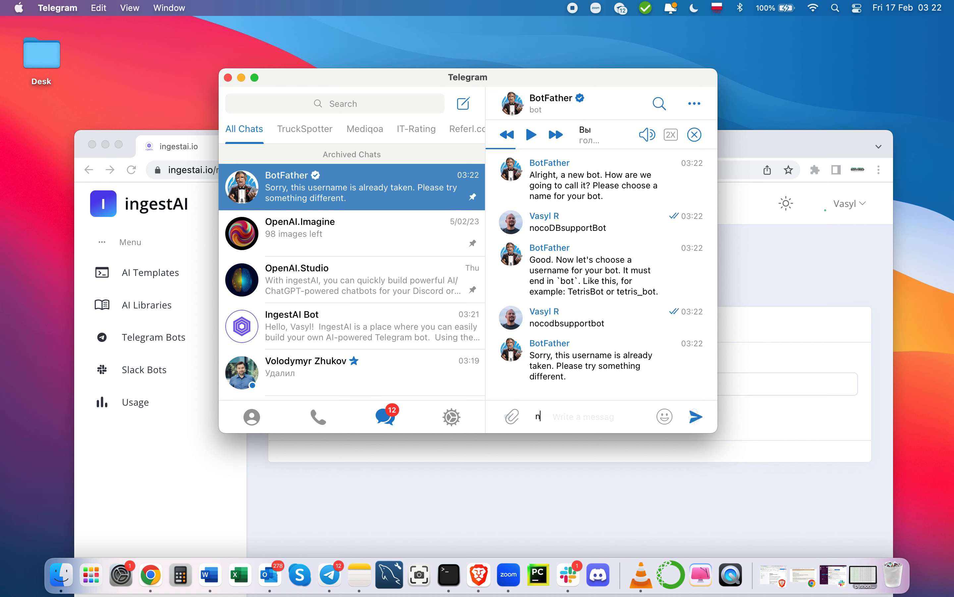
pyautogui.press('BackSpace')
pyautogui.write('ocosupport')
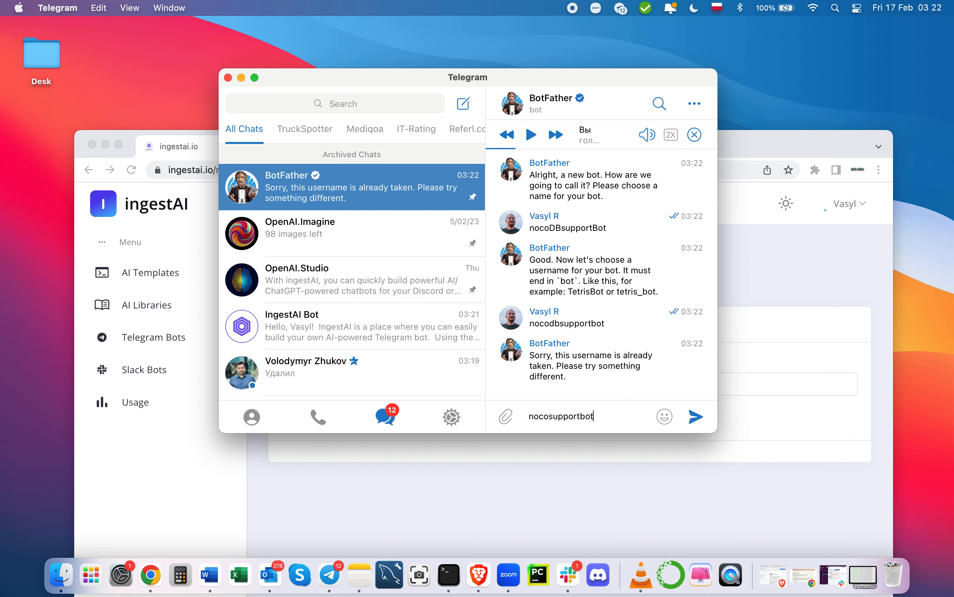
pyautogui.write('bot')
pyautogui.press('Return')
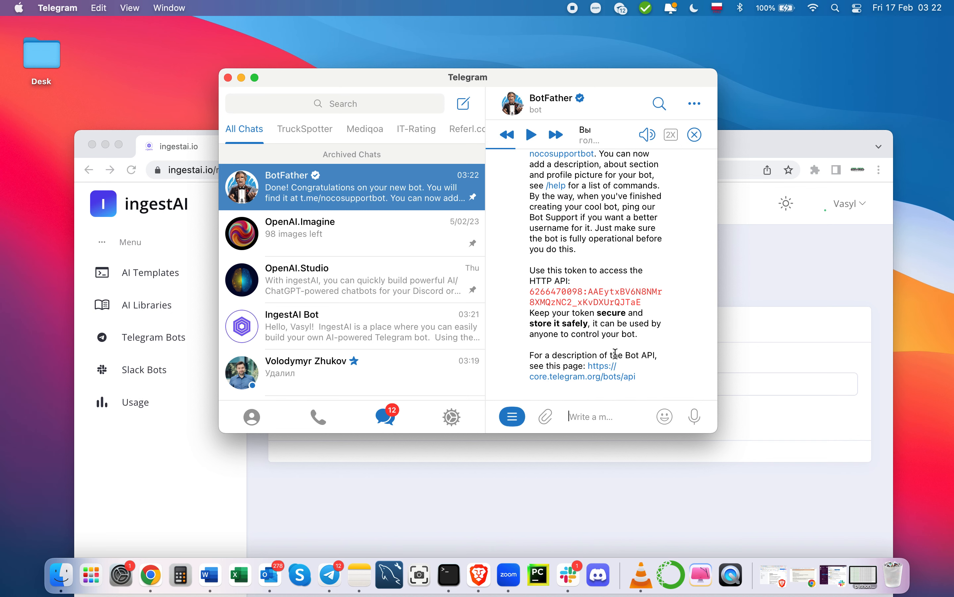
# Step: Copy the new bot's access token and return to the Create Bot token field
pyautogui.moveTo(653, 302); pyautogui.dragTo(528, 294)
pyautogui.press('super+c')
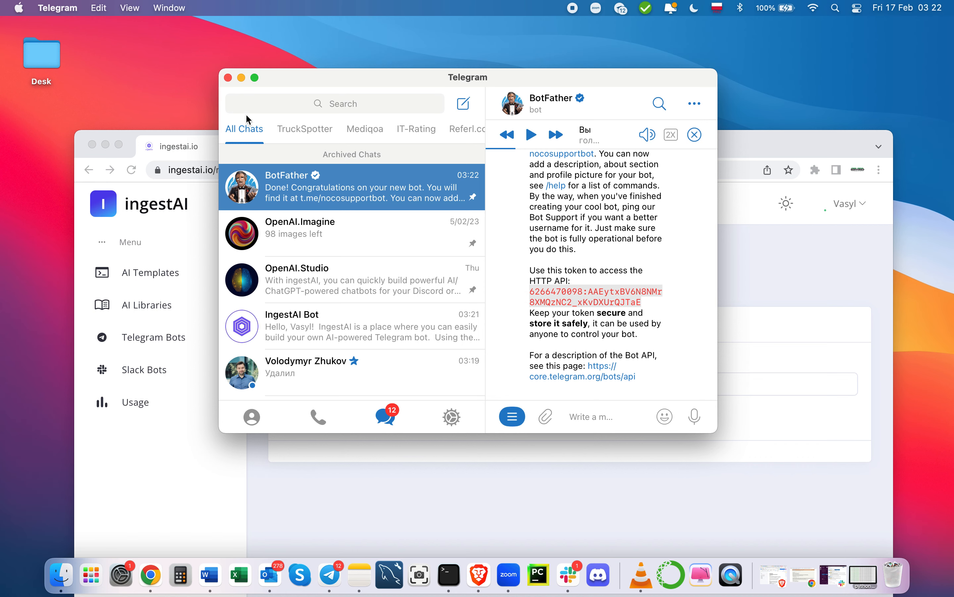
pyautogui.click(241, 77)
pyautogui.moveTo(452, 147); pyautogui.dragTo(448, 36)
pyautogui.click(393, 275)
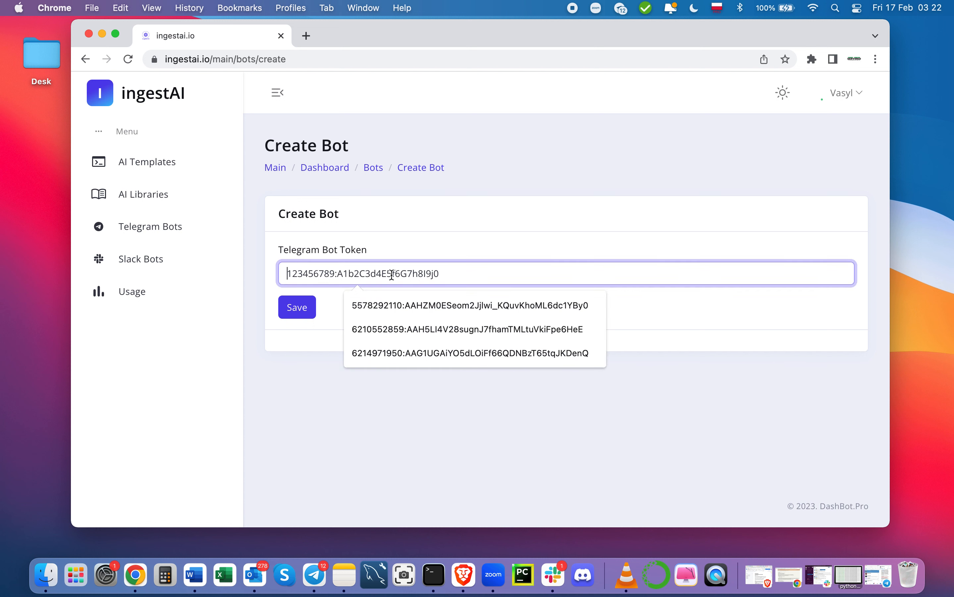
# Step: Save nocosupportbot with the pasted token and open its Functions & Commands page
pyautogui.press('super+v')
pyautogui.click(293, 313)
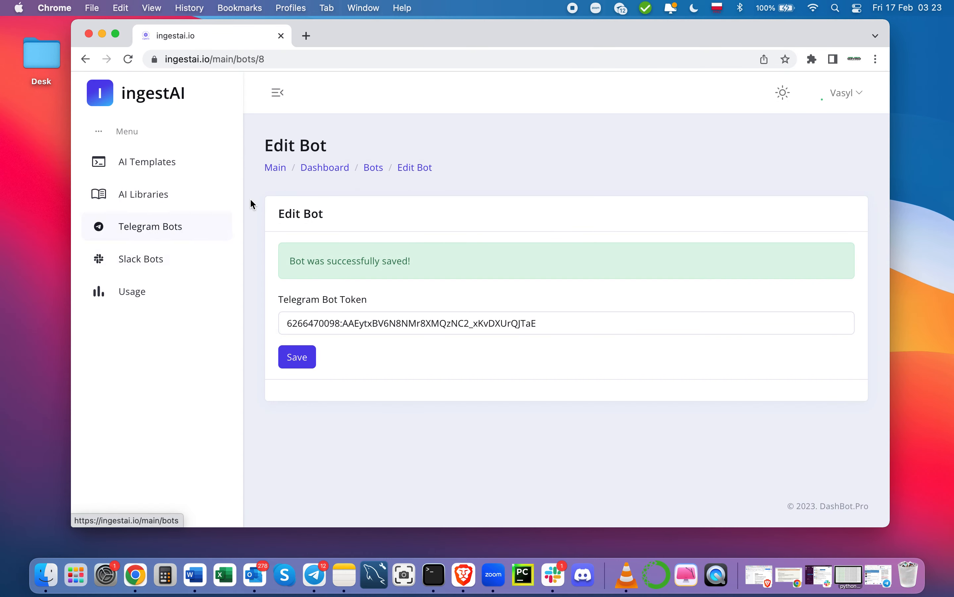
pyautogui.click(375, 168)
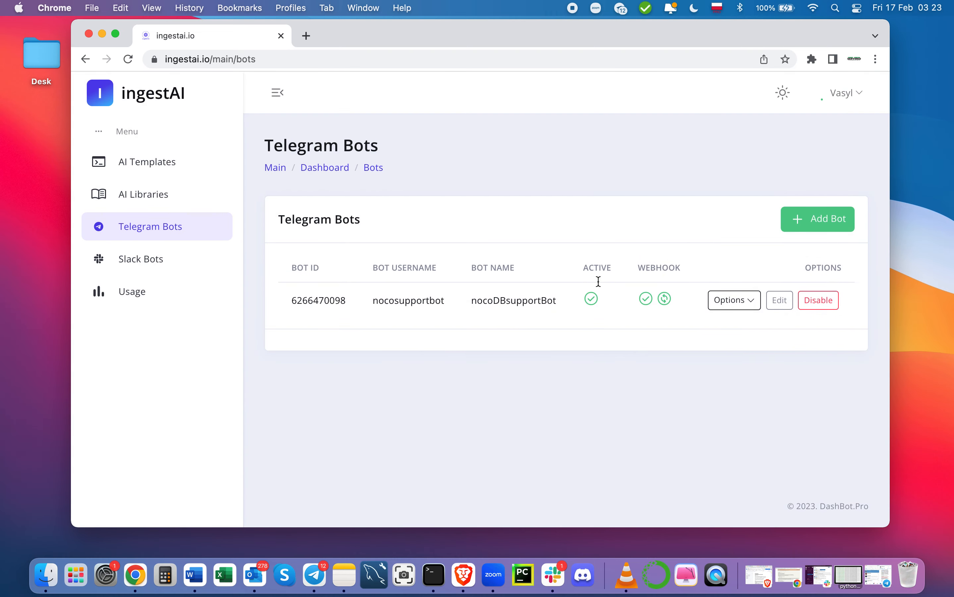
pyautogui.click(760, 306)
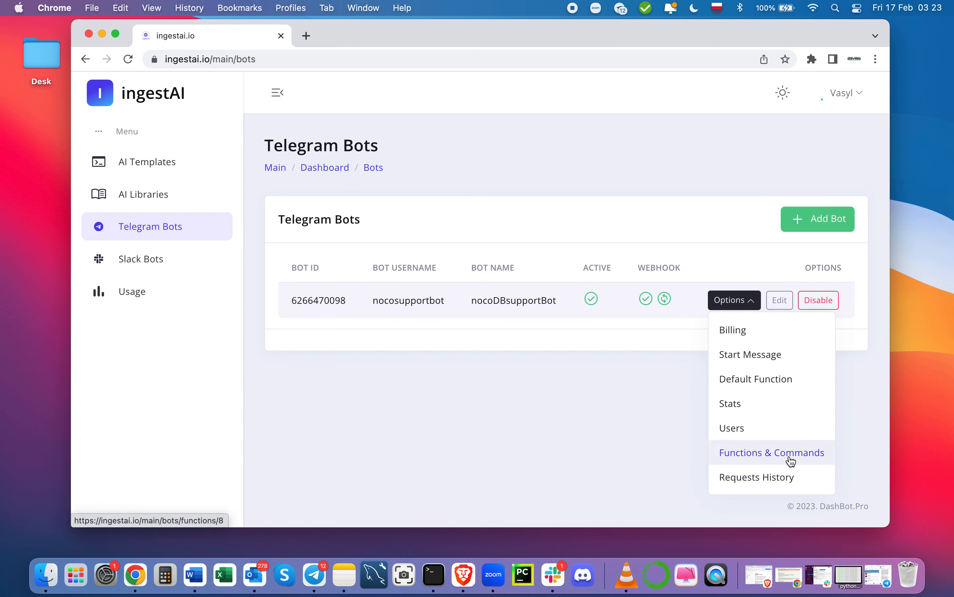
pyautogui.click(756, 457)
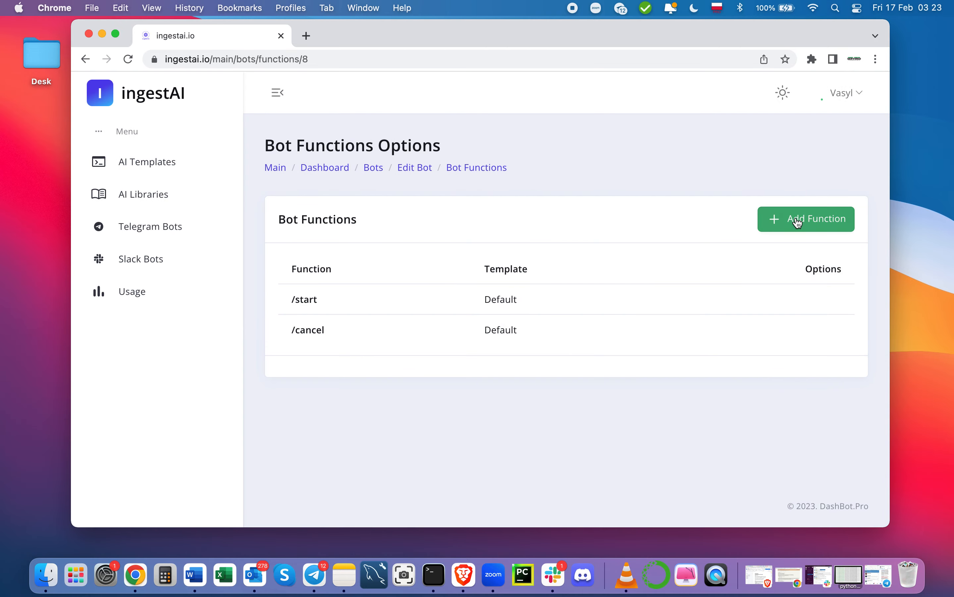
# Step: Add and save a /noco function that queries the NocoDB_docs library
pyautogui.click(795, 220)
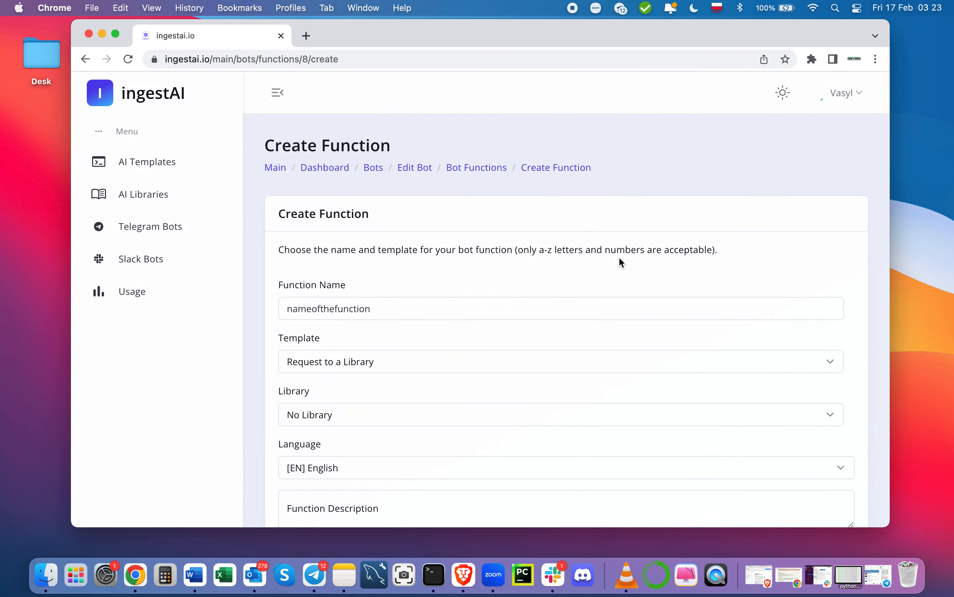
pyautogui.scroll(-2, 487, 317)
pyautogui.scroll(-4, 488, 317)
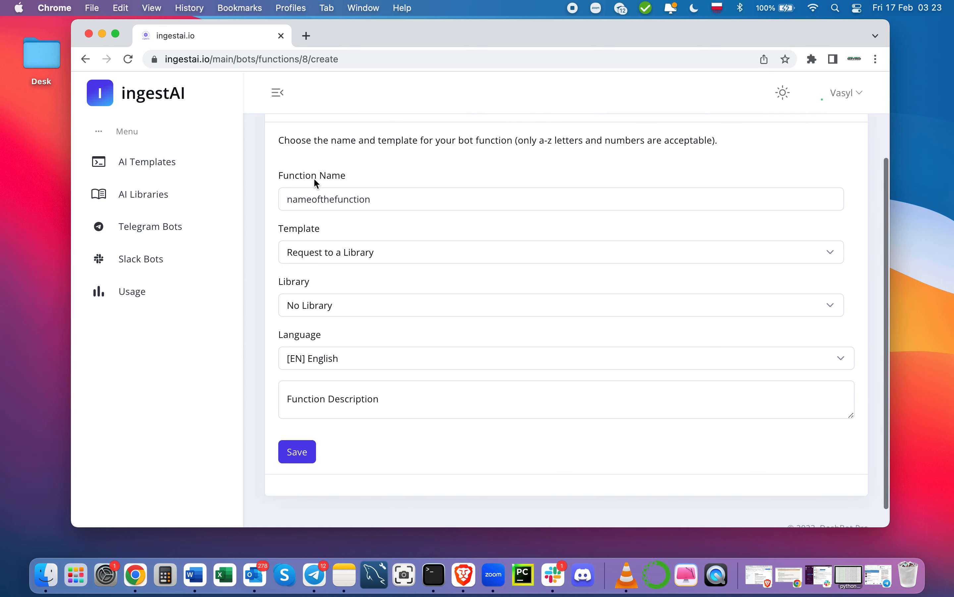
pyautogui.click(307, 195)
pyautogui.write('/')
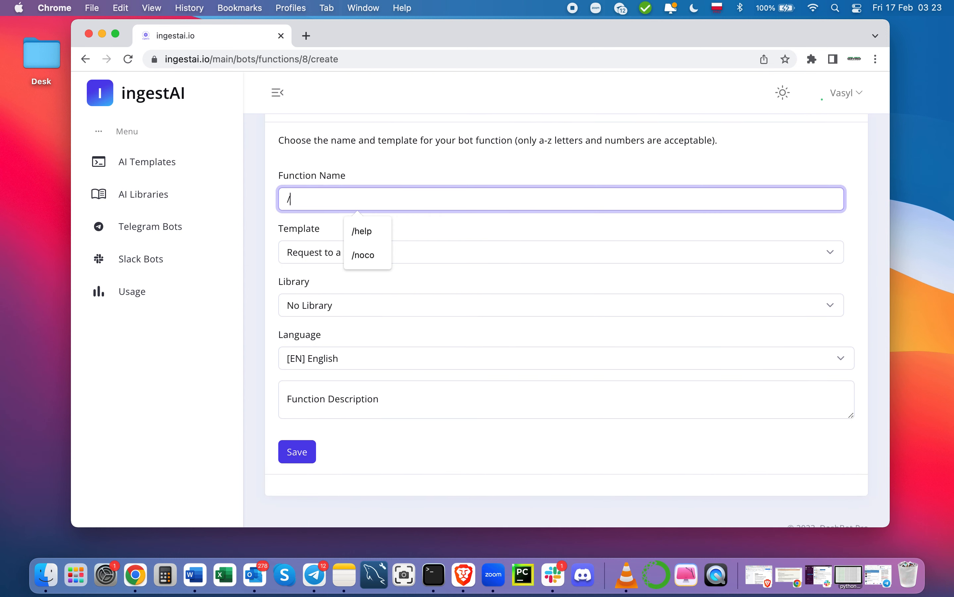
pyautogui.write('noco')
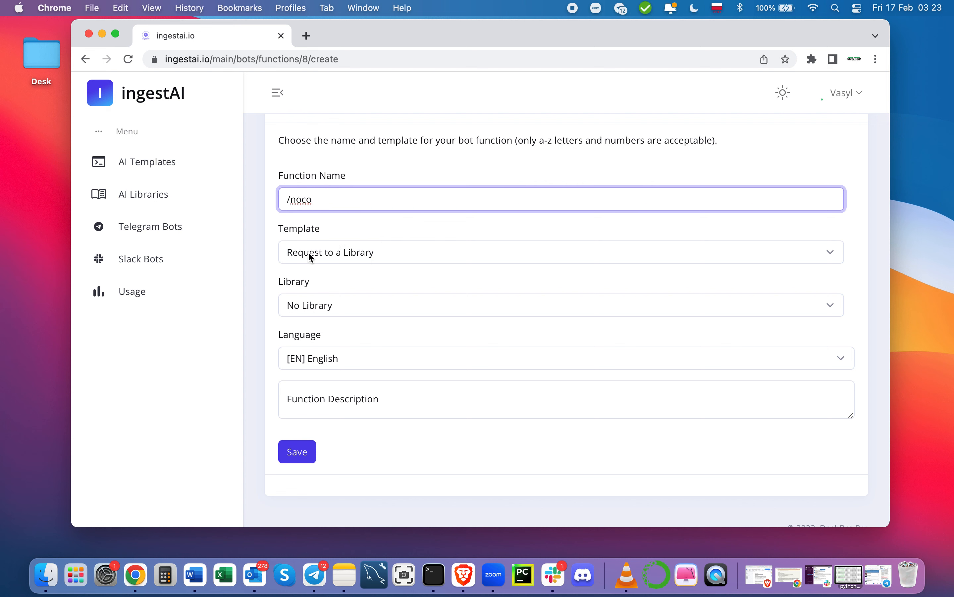
pyautogui.click(302, 305)
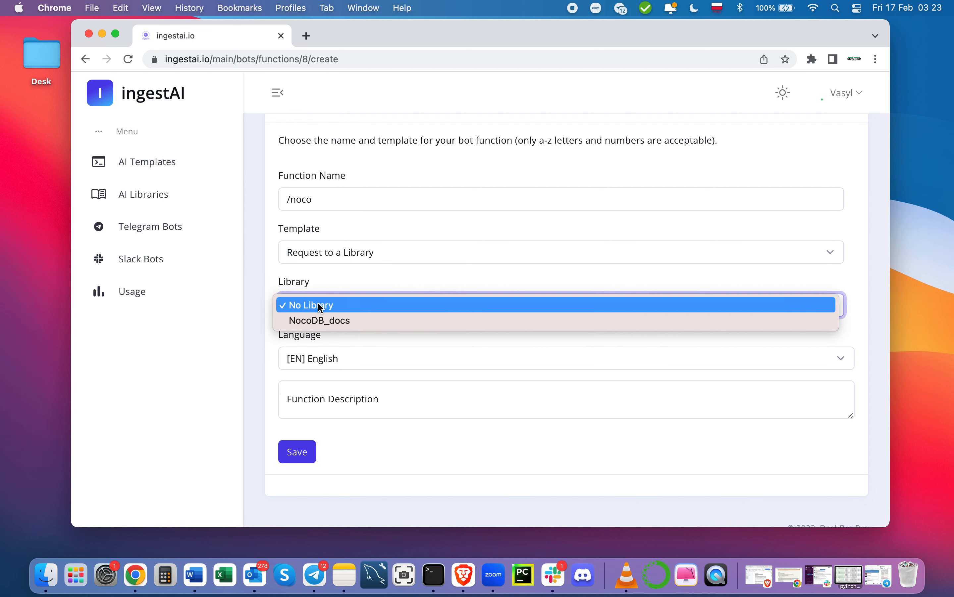
pyautogui.click(331, 320)
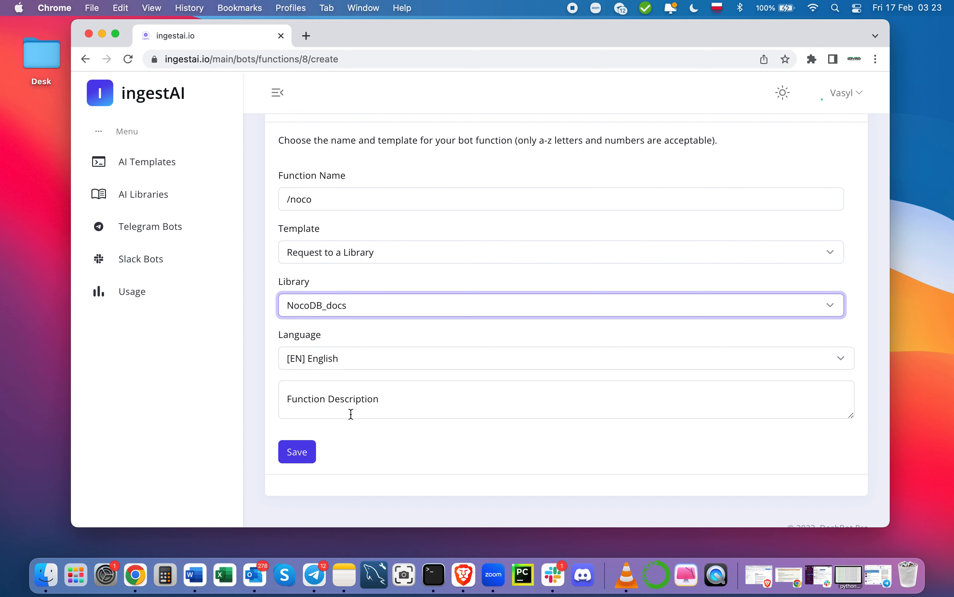
pyautogui.click(307, 452)
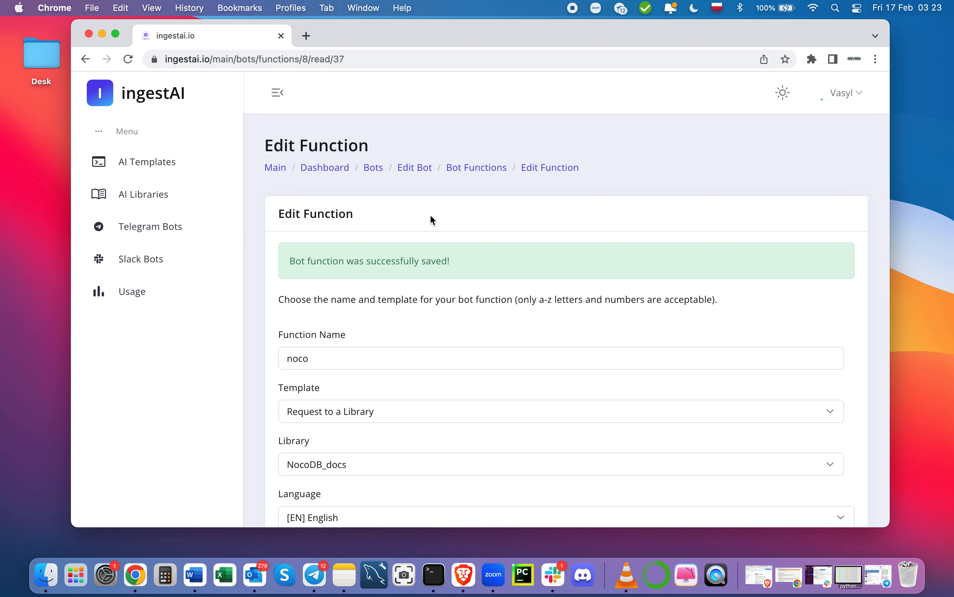
# Step: Open the NocoDB_docs Check Library page from AI Libraries, then minimise Chrome
pyautogui.click(376, 171)
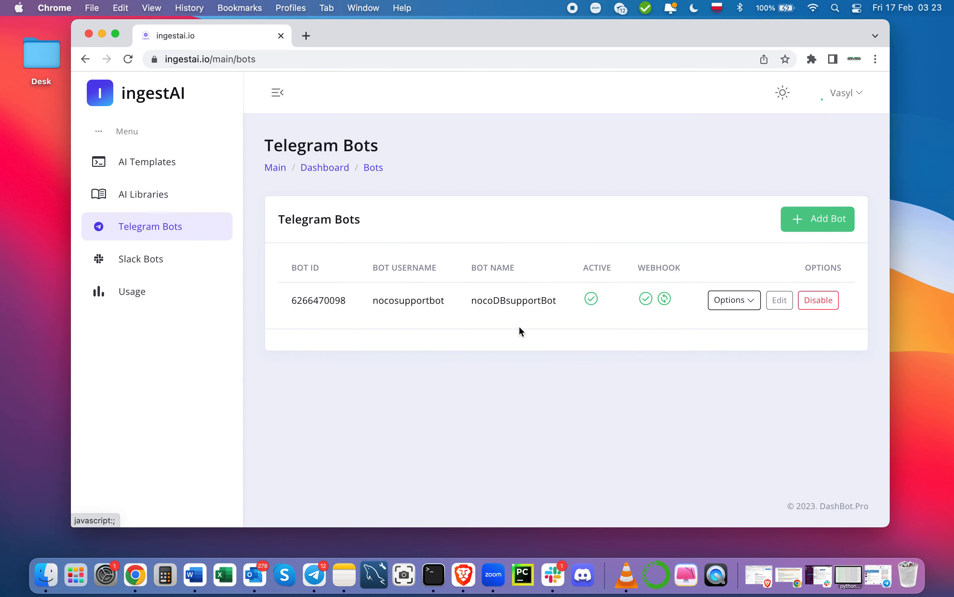
pyautogui.click(151, 203)
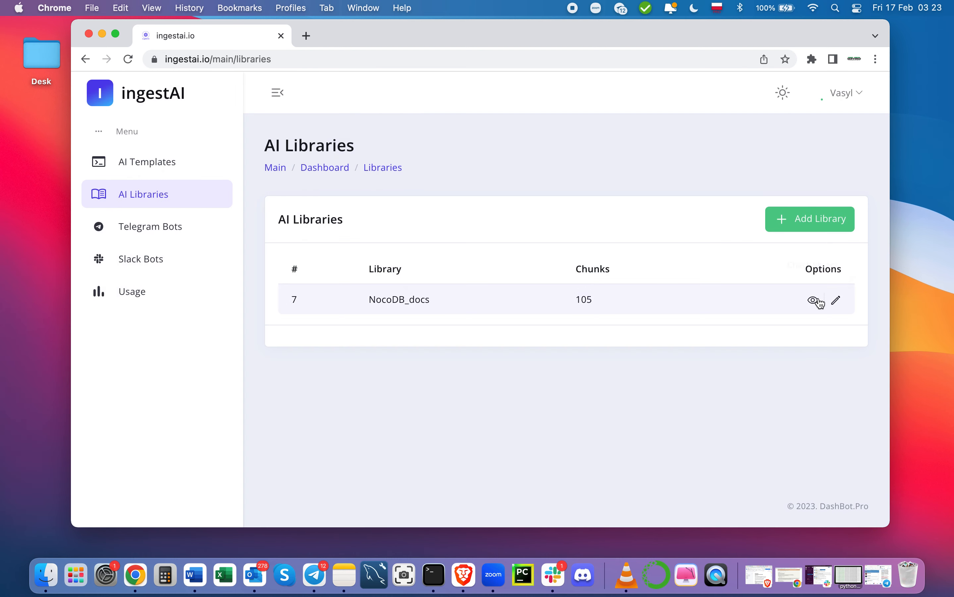
pyautogui.click(820, 302)
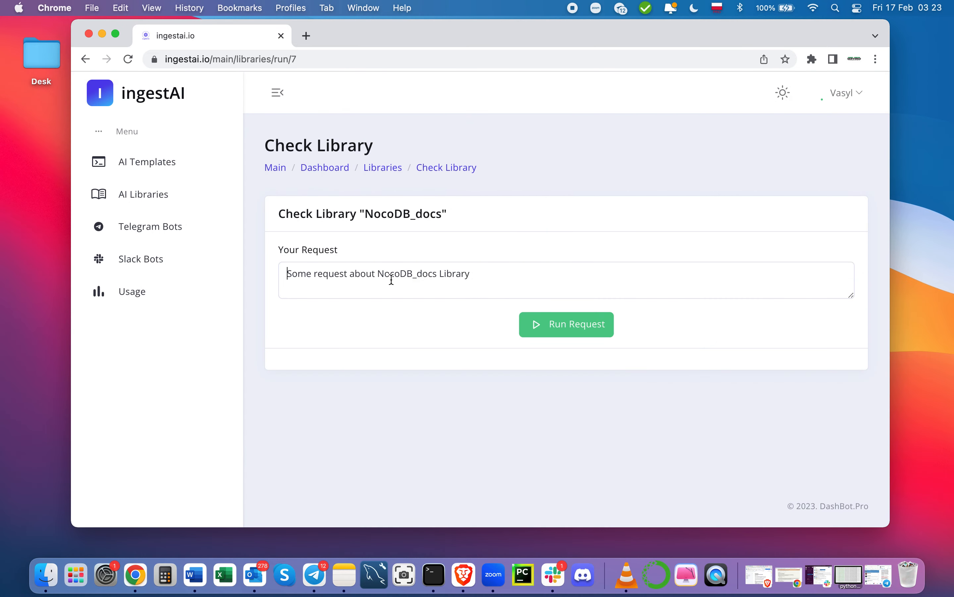
pyautogui.click(392, 280)
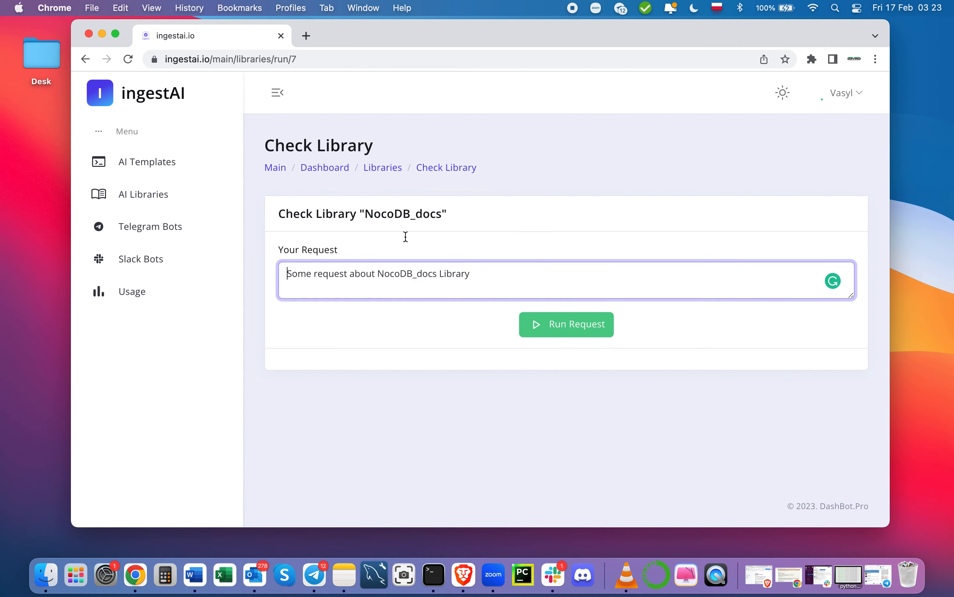
pyautogui.click(102, 35)
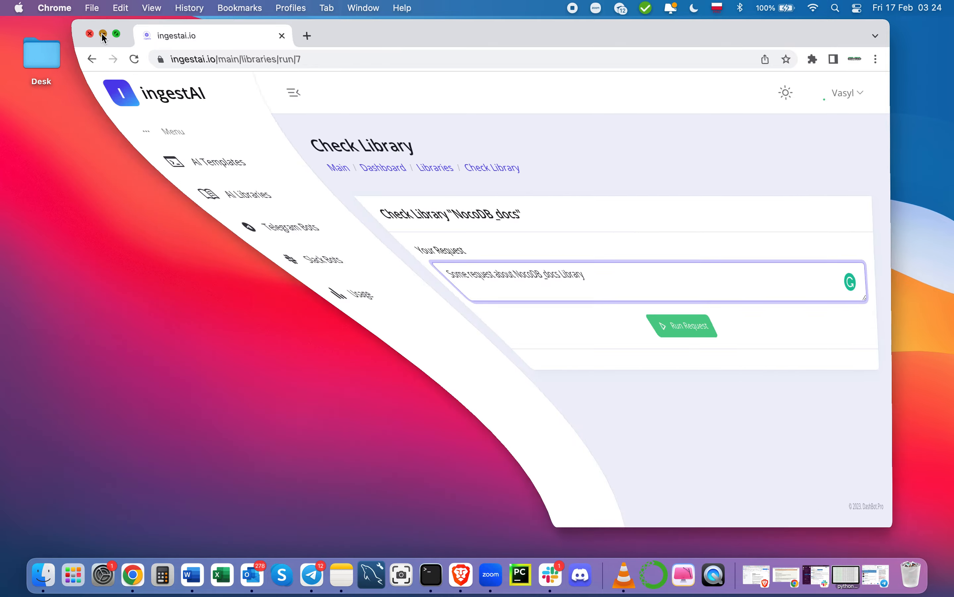
# Step: Search Telegram for 'nocosupp' and open the nocoDBsupportBot chat
pyautogui.click(868, 583)
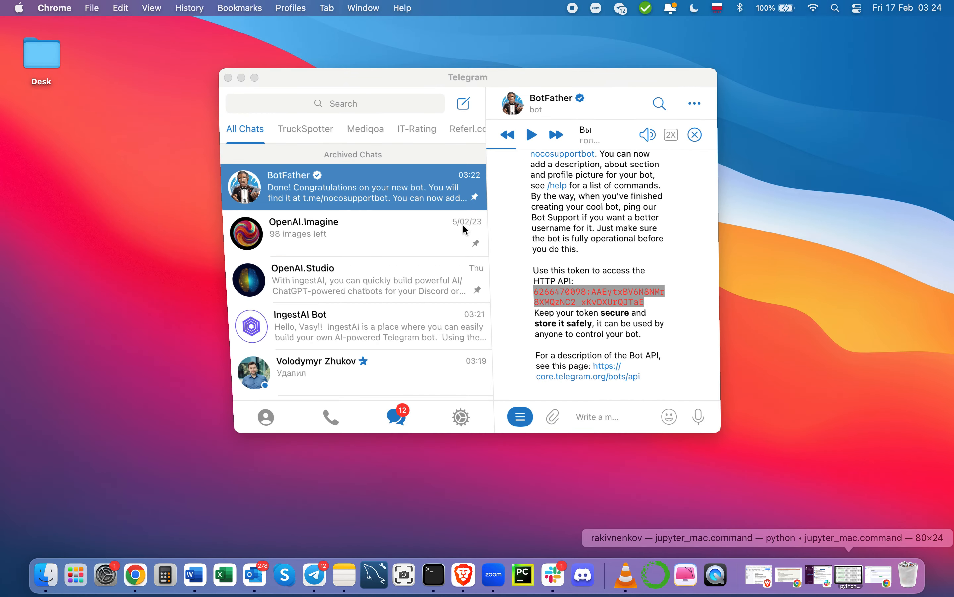
pyautogui.click(315, 100)
pyautogui.write('noc')
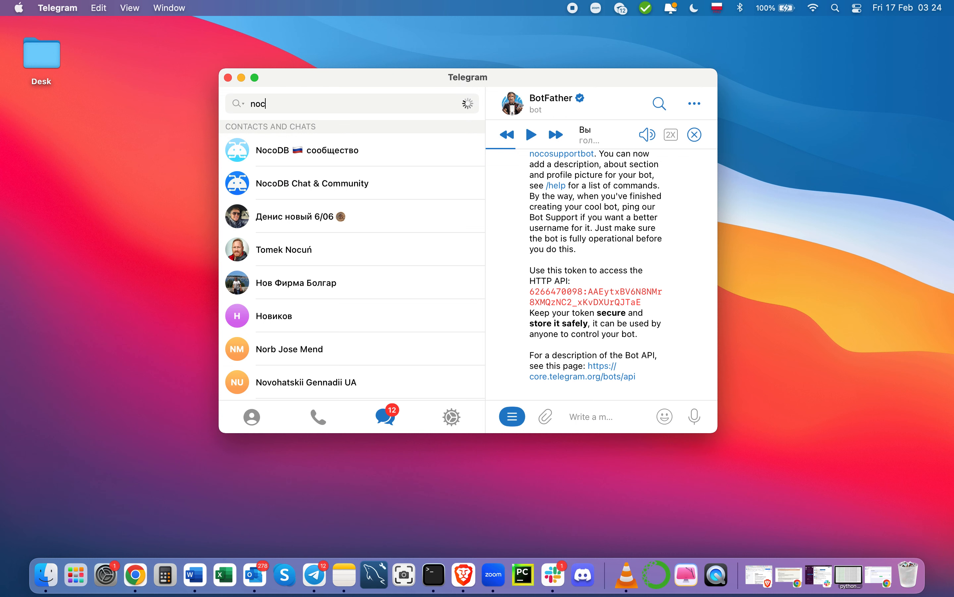
pyautogui.write('odb')
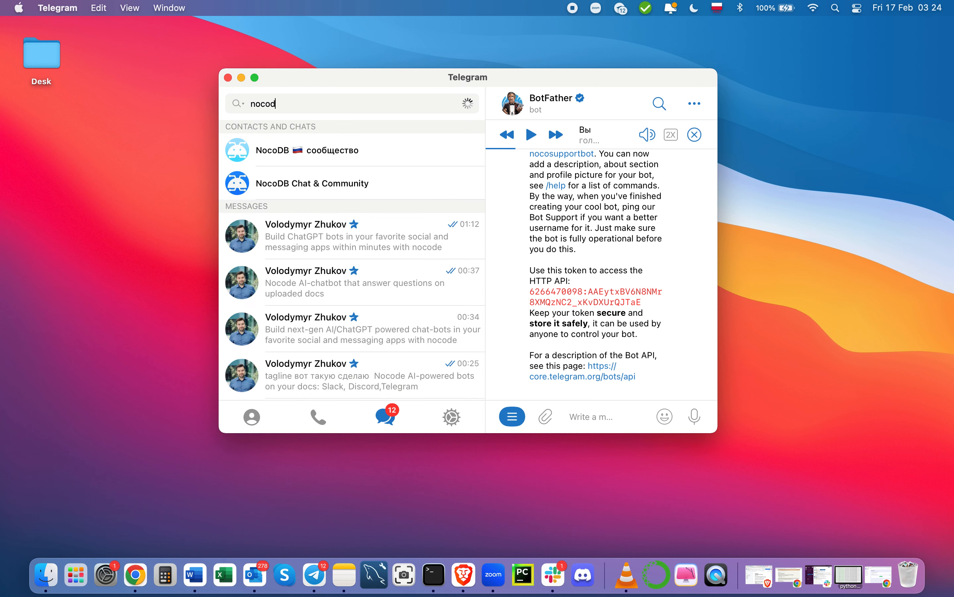
pyautogui.press('BackSpace')
pyautogui.press('BackSpace')
pyautogui.write('supp')
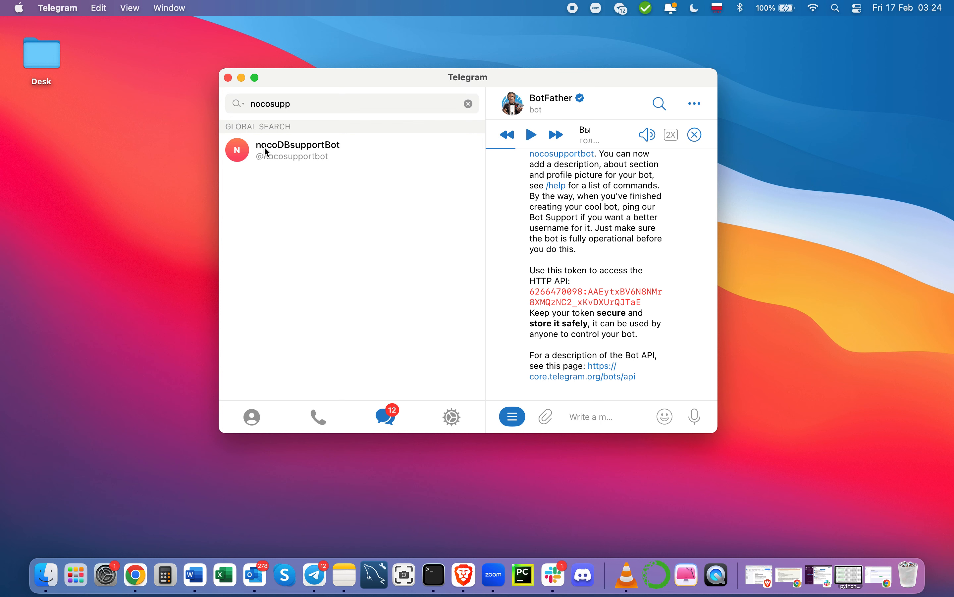
pyautogui.click(311, 149)
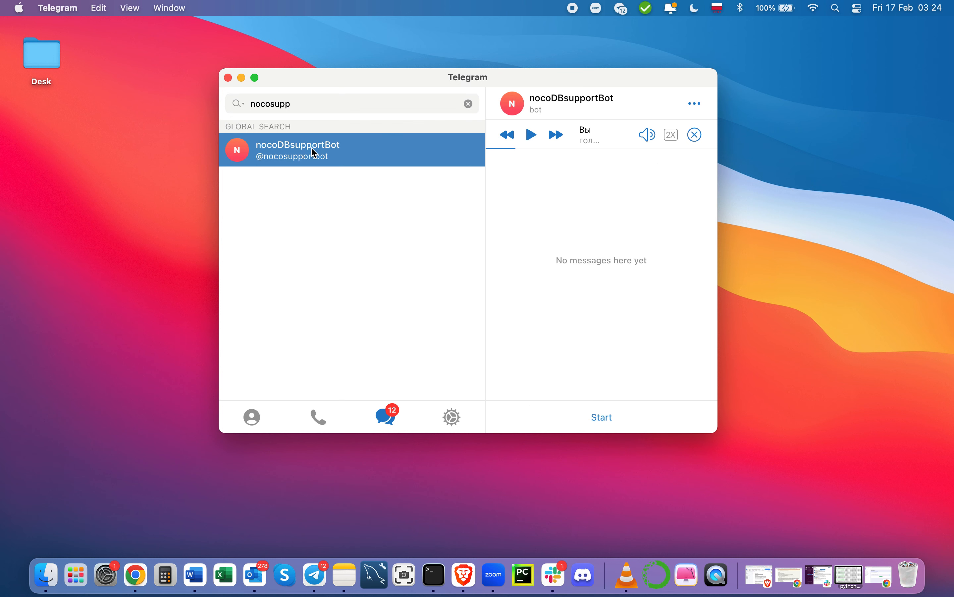
# Step: Send the /start command to nocoDBsupportBot twice
pyautogui.click(607, 415)
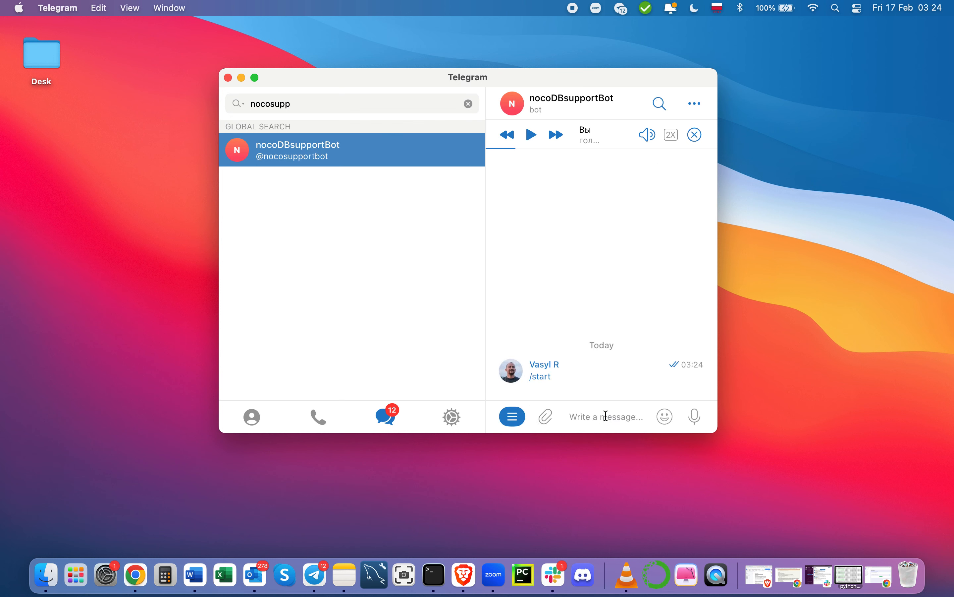
pyautogui.click(520, 420)
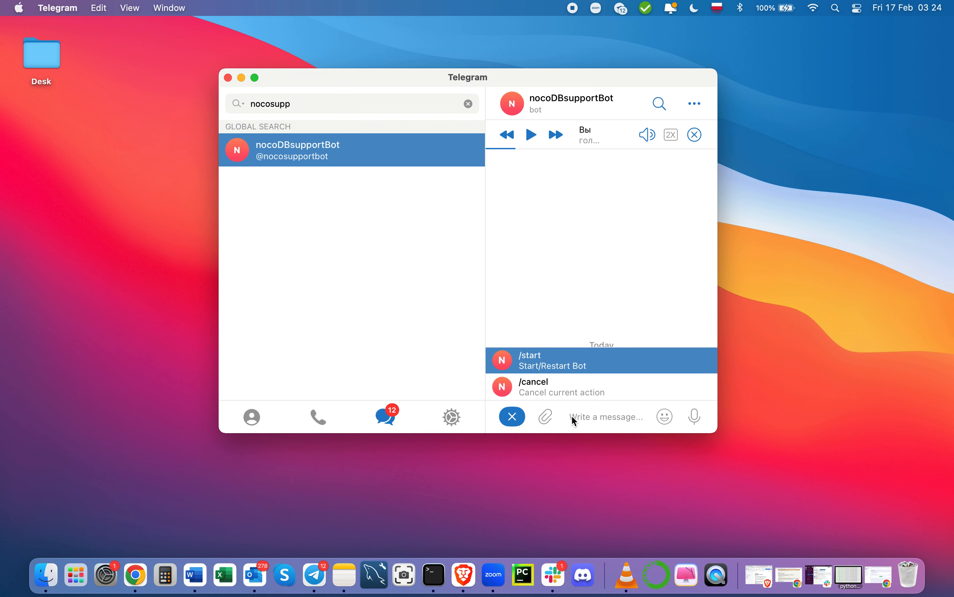
pyautogui.write('/')
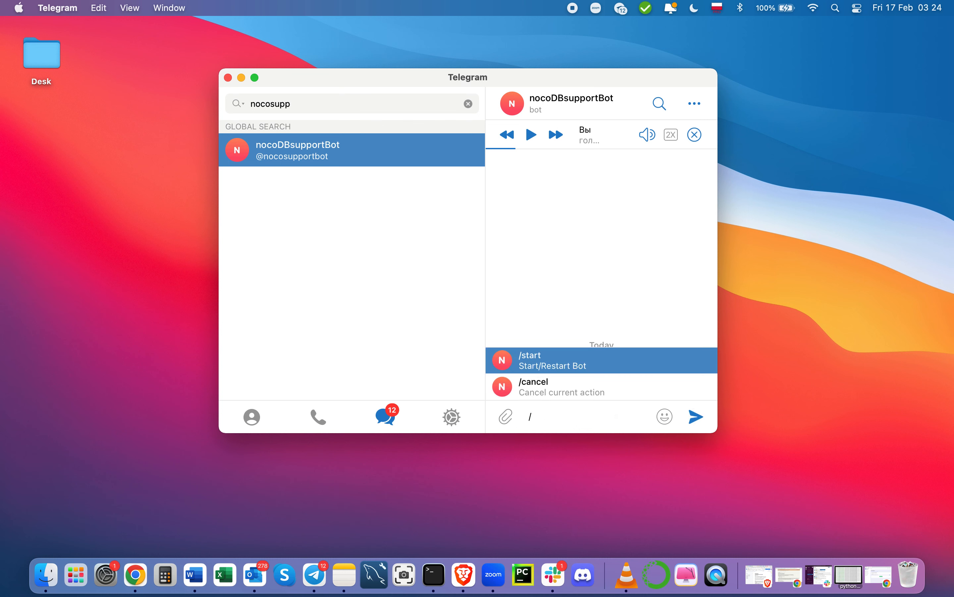
pyautogui.write('noco')
pyautogui.press('Return')
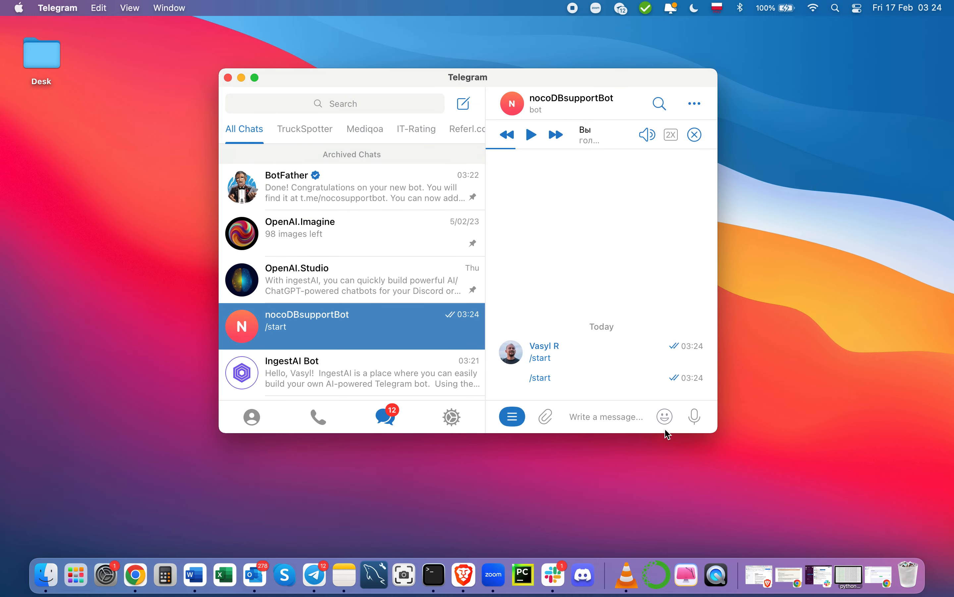
pyautogui.moveTo(558, 82); pyautogui.dragTo(458, 38)
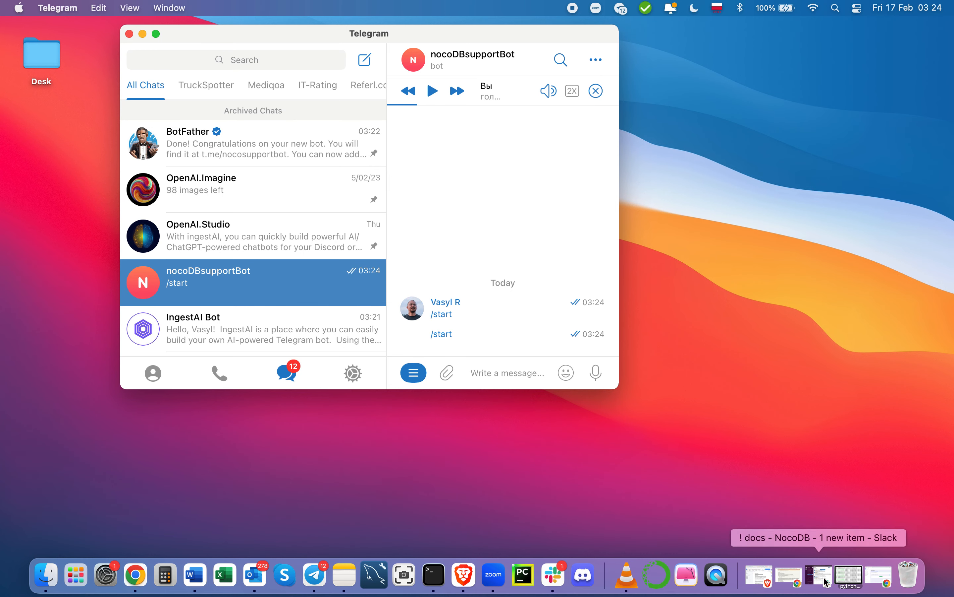
# Step: Confirm /noco is listed in nocoDBsupportBot's Functions & Commands, then hide Chrome
pyautogui.click(882, 579)
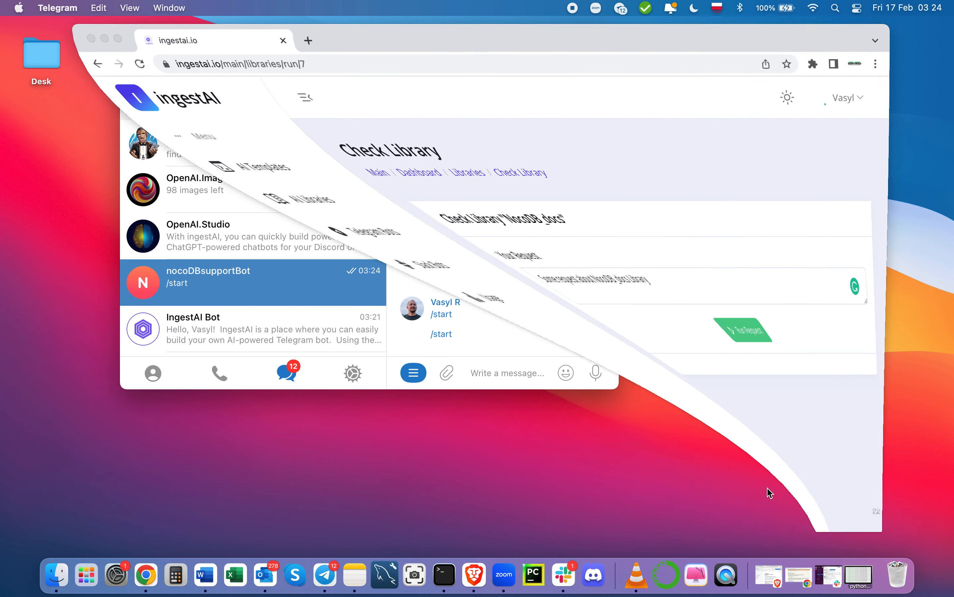
pyautogui.click(142, 226)
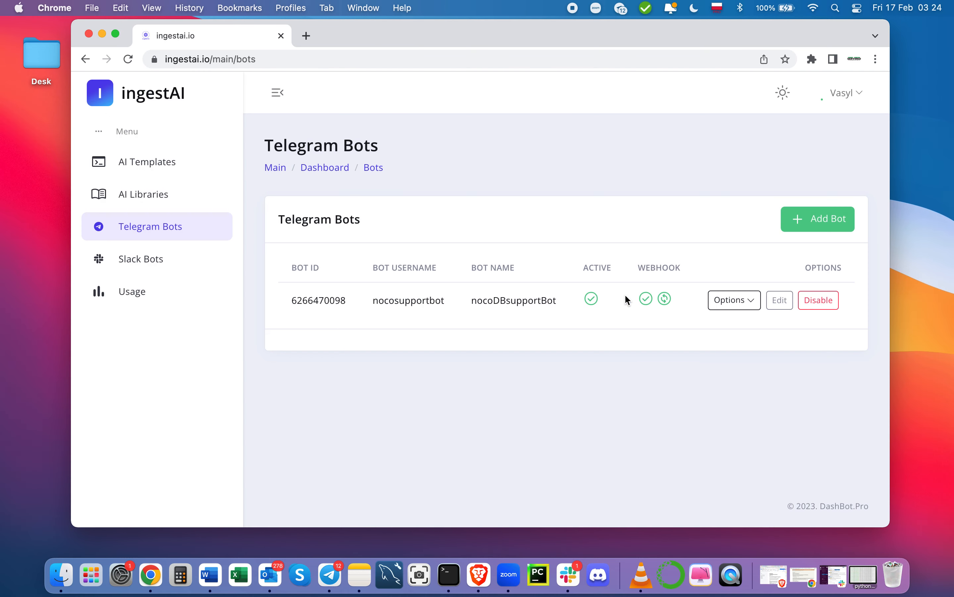
pyautogui.click(752, 303)
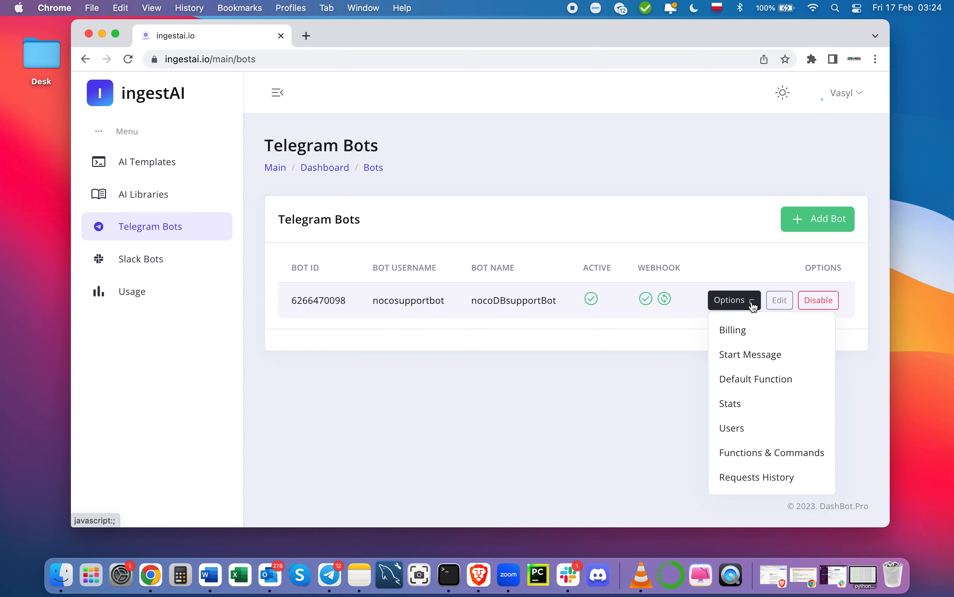
pyautogui.click(754, 454)
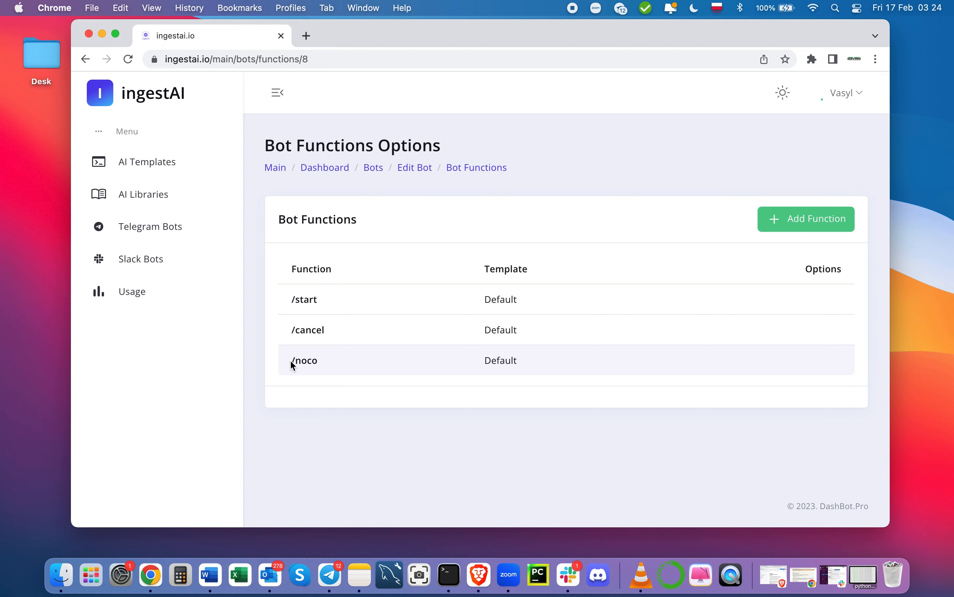
pyautogui.moveTo(293, 360); pyautogui.dragTo(327, 363)
pyautogui.click(429, 352)
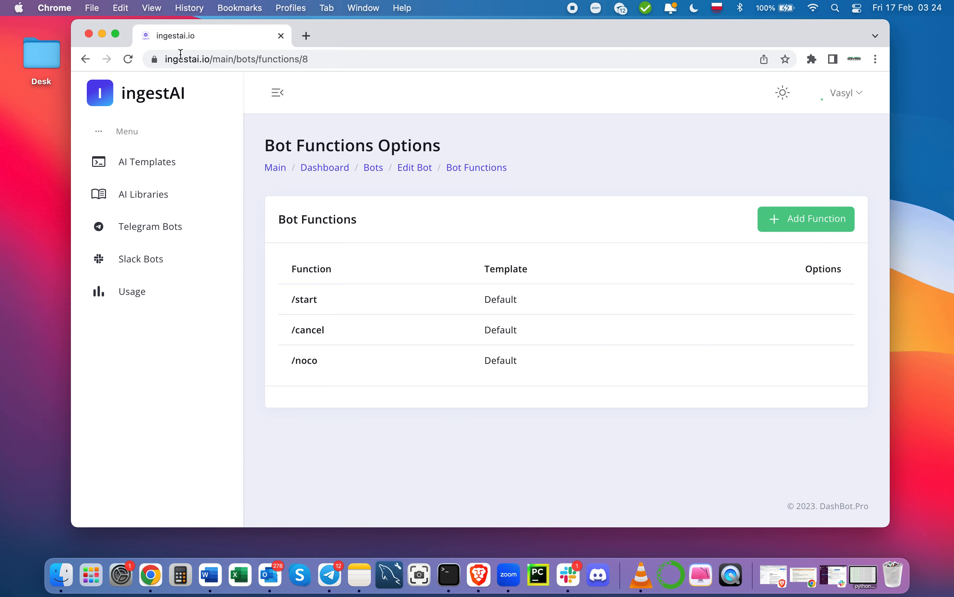
pyautogui.click(102, 33)
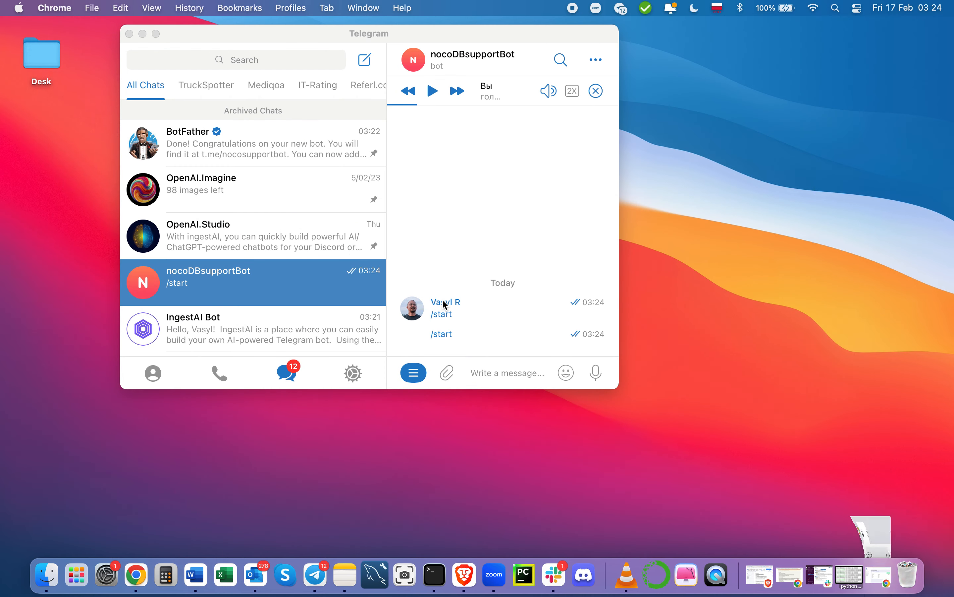
# Step: Send /noco to the bot, then ask 'what is NocoDB ?'
pyautogui.click(459, 372)
pyautogui.click(489, 375)
pyautogui.write('/noco')
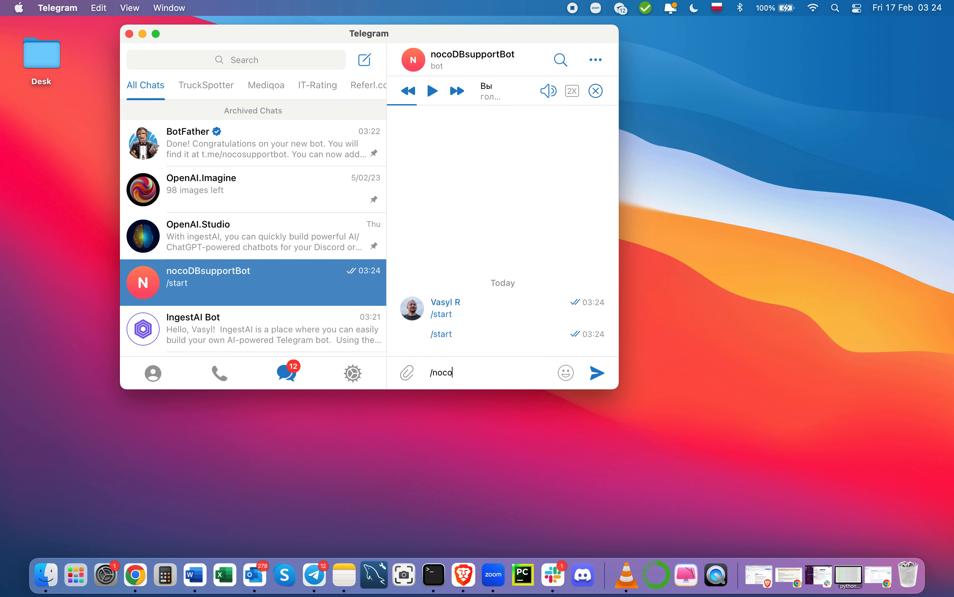
pyautogui.press('Return')
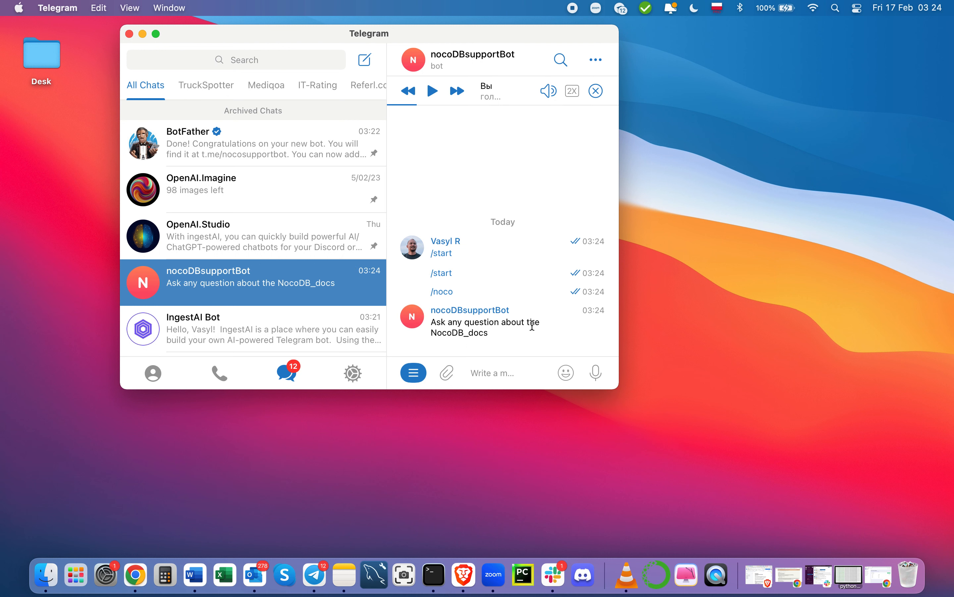
pyautogui.write('wha')
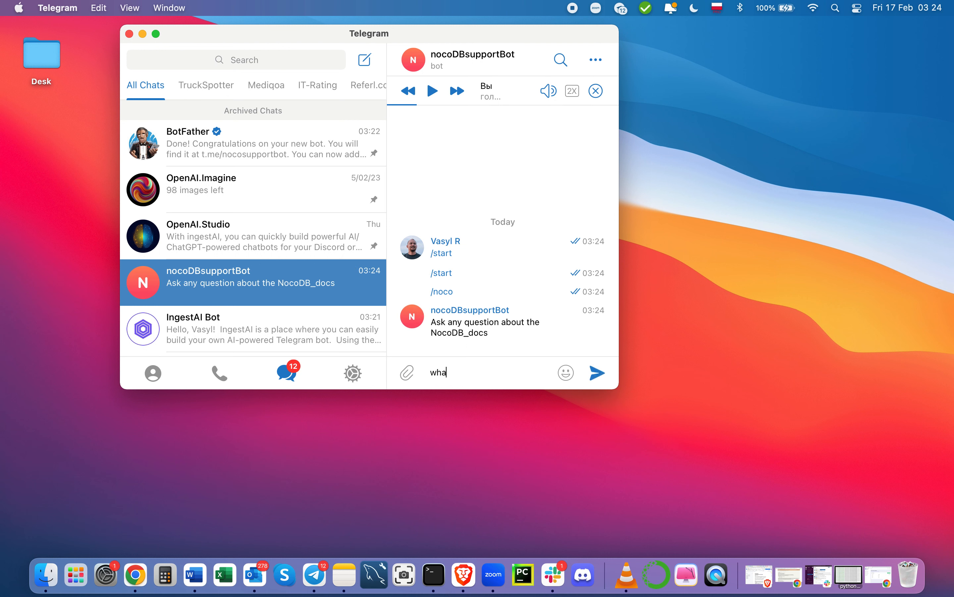
pyautogui.write('t is NocoDB ?')
pyautogui.press('Return')
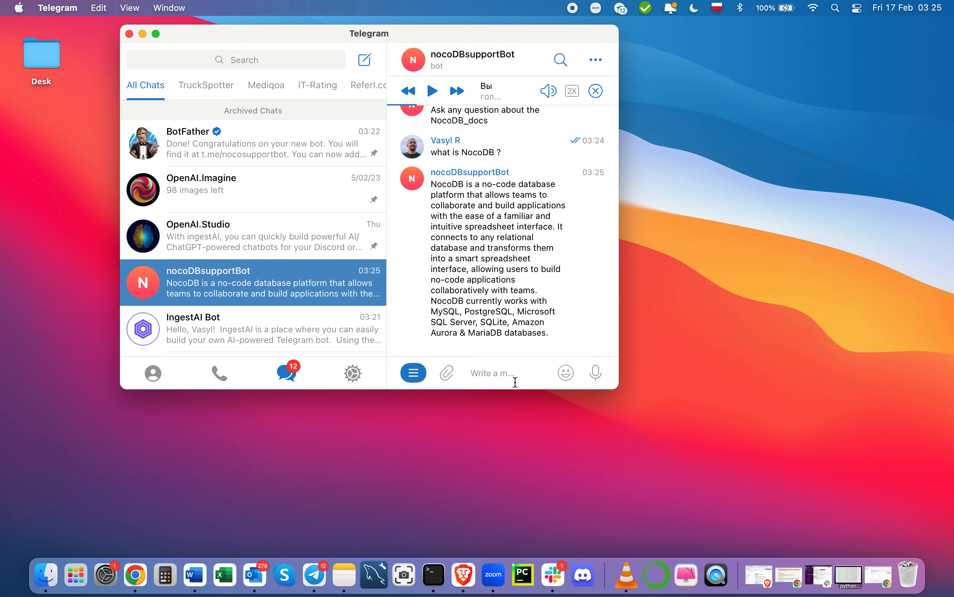
# Step: Select and then deselect the bot's NocoDB description reply
pyautogui.moveTo(432, 185); pyautogui.dragTo(577, 338)
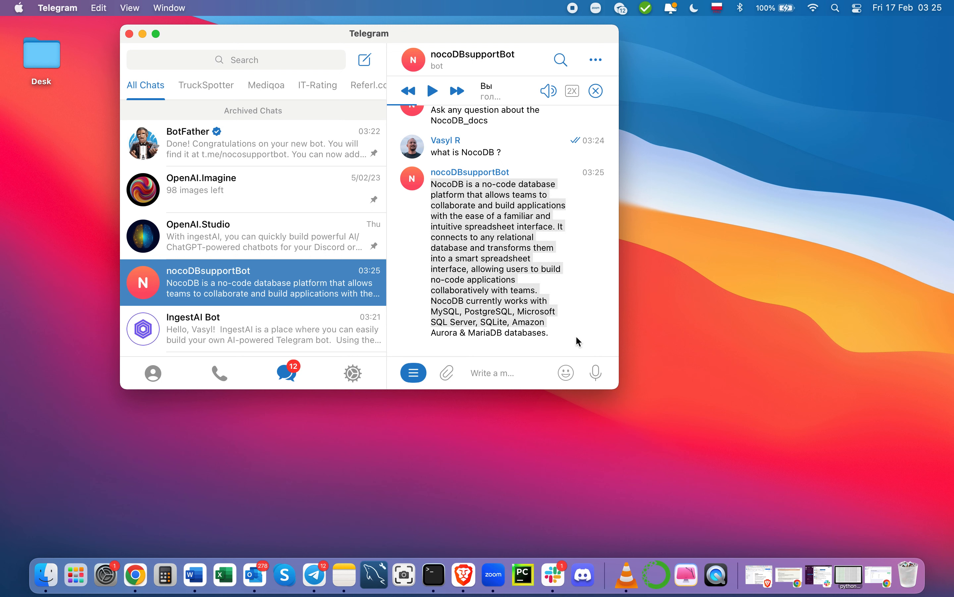
pyautogui.click(483, 239)
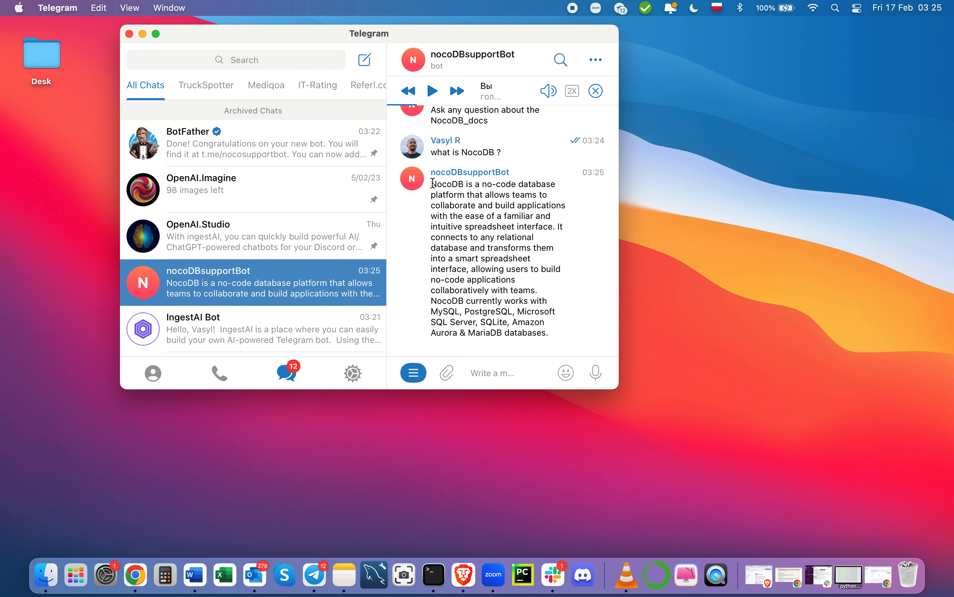
pyautogui.moveTo(433, 183); pyautogui.dragTo(566, 346)
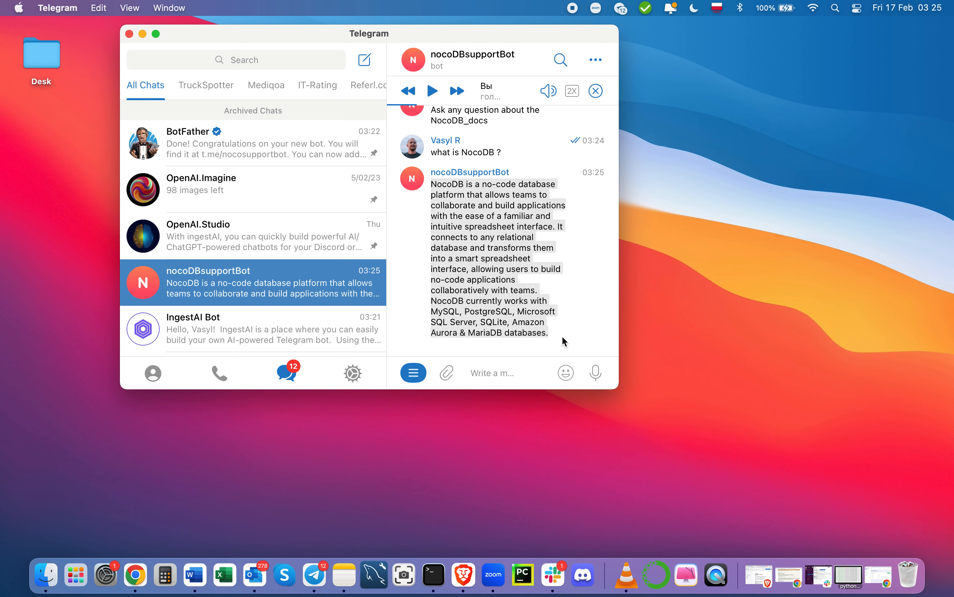
pyautogui.click(502, 347)
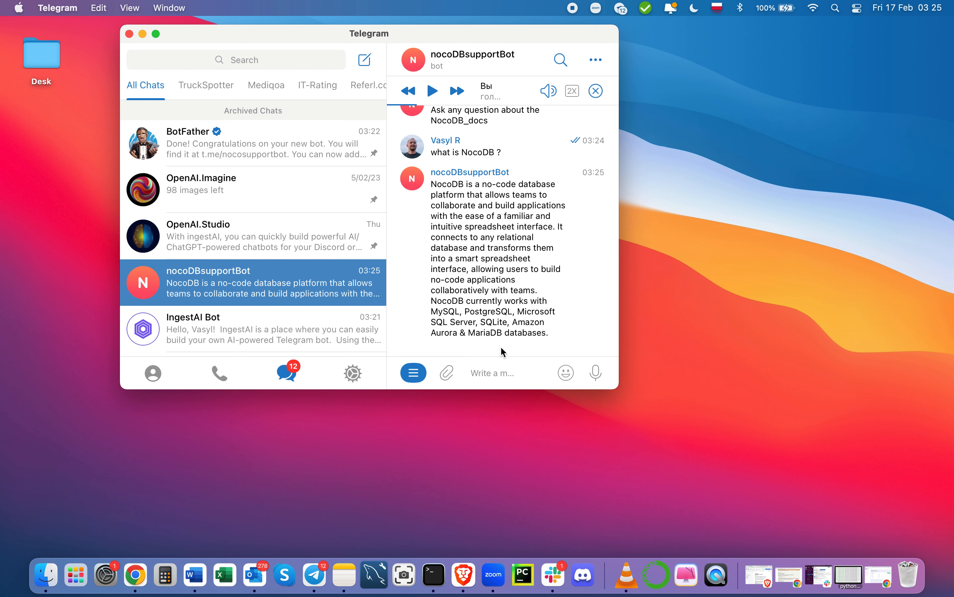
# Step: Send nocoDBsupportBot the question 'is NocoDB free and can I host it on my own server?'
pyautogui.click(498, 371)
pyautogui.write('is ')
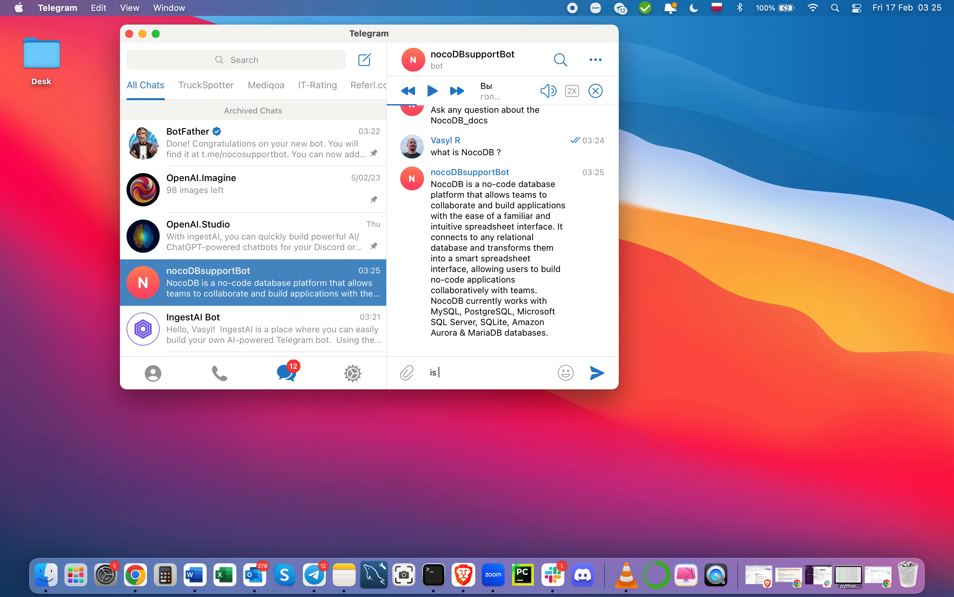
pyautogui.write('NocoDB f')
pyautogui.write('ree and ')
pyautogui.write('is ')
pyautogui.write('it s')
pyautogui.press('BackSpace')
pyautogui.press('BackSpace')
pyautogui.press('BackSpace')
pyautogui.press('BackSpace')
pyautogui.press('BackSpace')
pyautogui.press('BackSpace')
pyautogui.write('can I hostni')
pyautogui.press('BackSpace')
pyautogui.press('BackSpace')
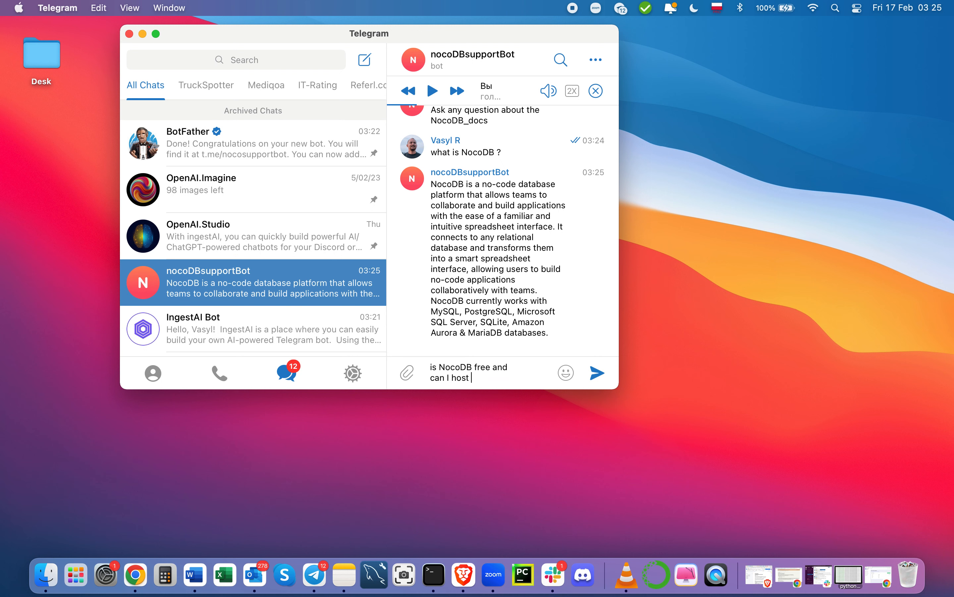
pyautogui.write('it on my own server?')
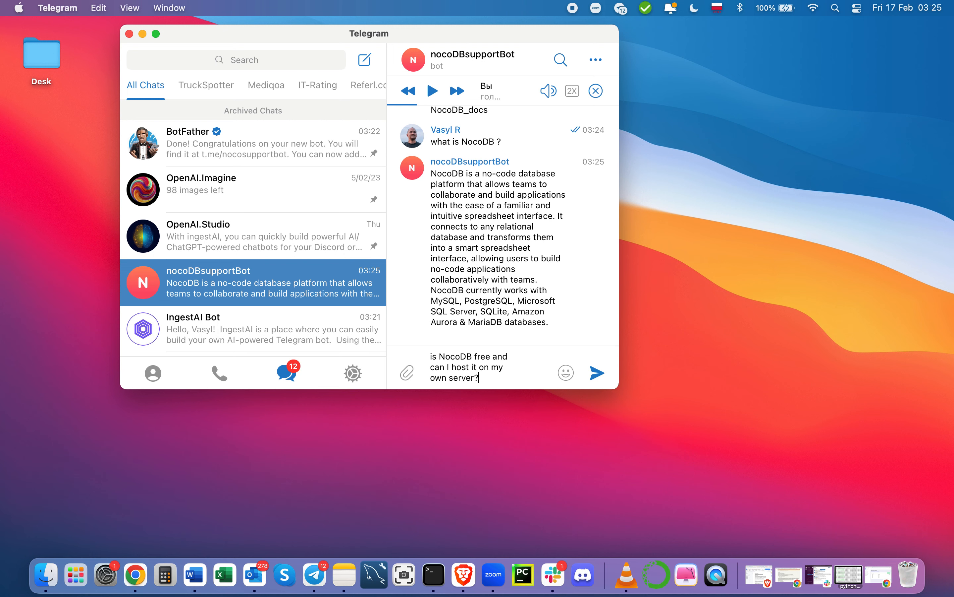
pyautogui.press('Return')
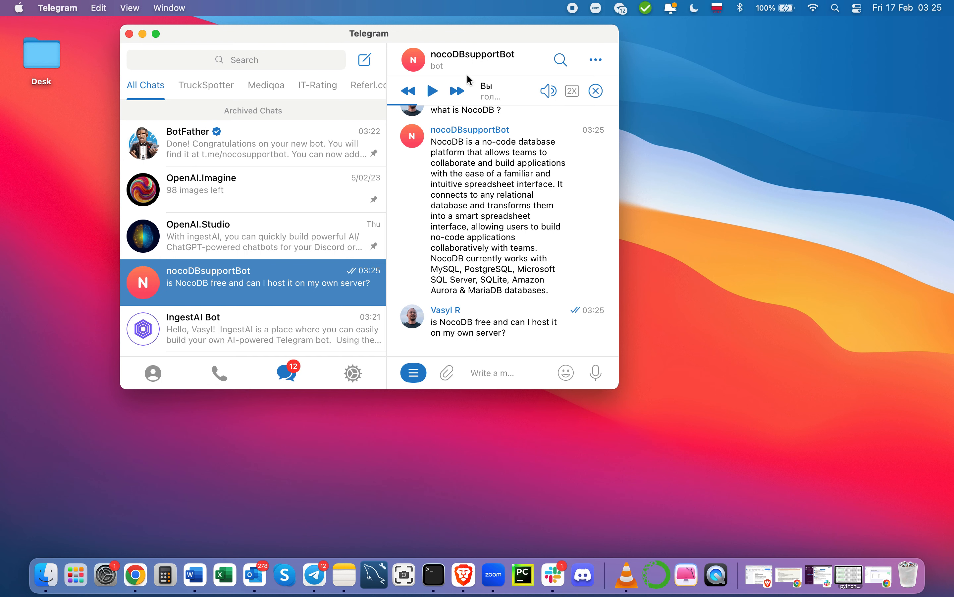
# Step: Copy the hosting question, send /noco, then paste and resend the question to the bot
pyautogui.moveTo(330, 35); pyautogui.dragTo(388, 79)
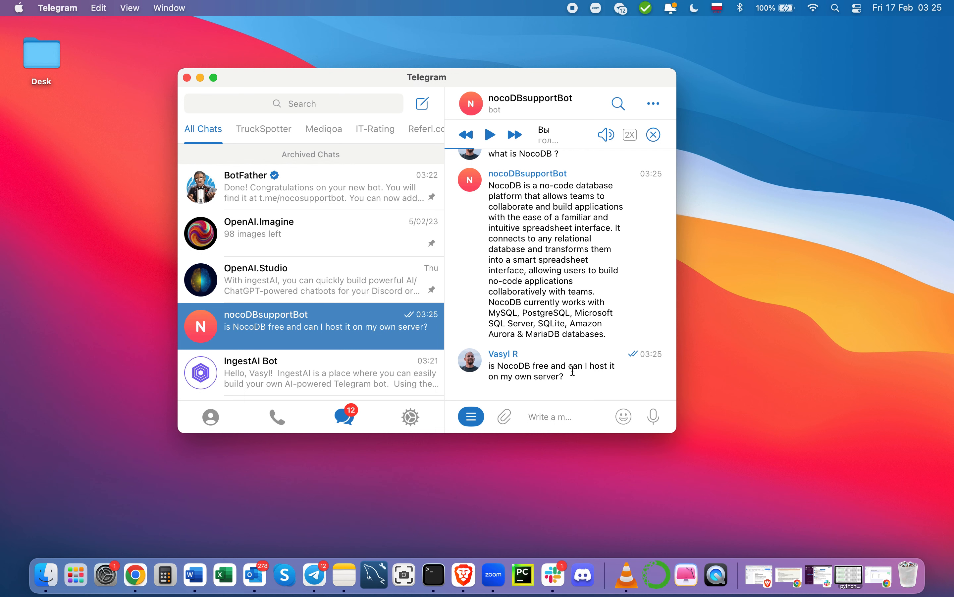
pyautogui.moveTo(573, 367); pyautogui.dragTo(486, 367)
pyautogui.moveTo(570, 376); pyautogui.dragTo(490, 368)
pyautogui.press('super+c')
pyautogui.click(555, 414)
pyautogui.write('/noco')
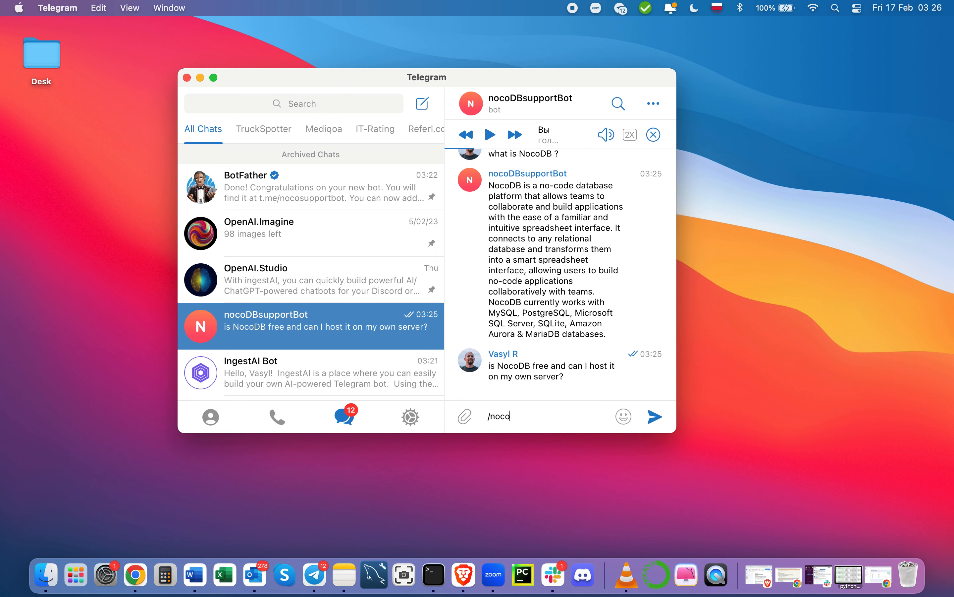
pyautogui.press('Return')
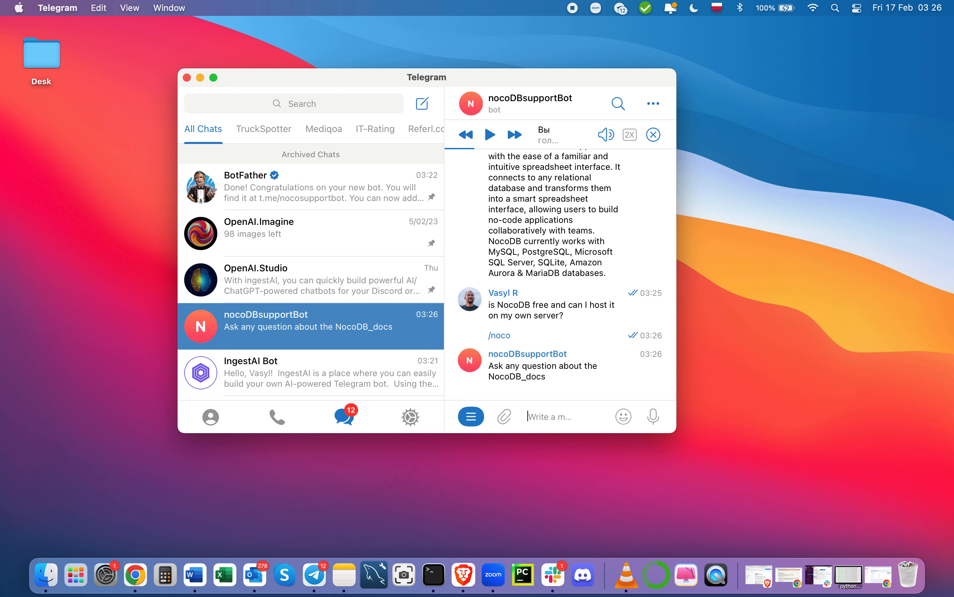
pyautogui.press('super+v')
pyautogui.press('Return')
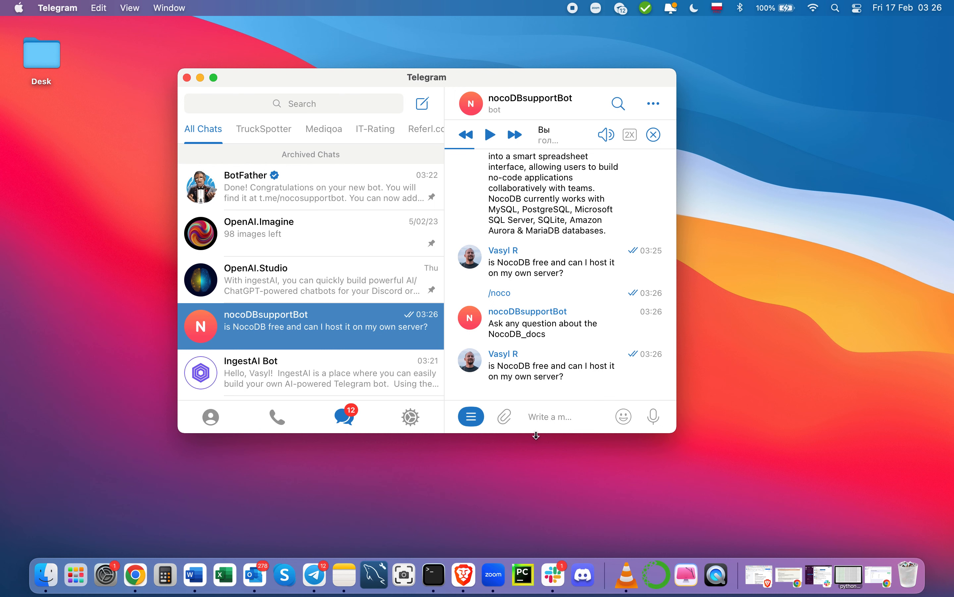
# Step: Discard a half-typed /noco and select the earlier hosting question, ready for a new message
pyautogui.write('/noco')
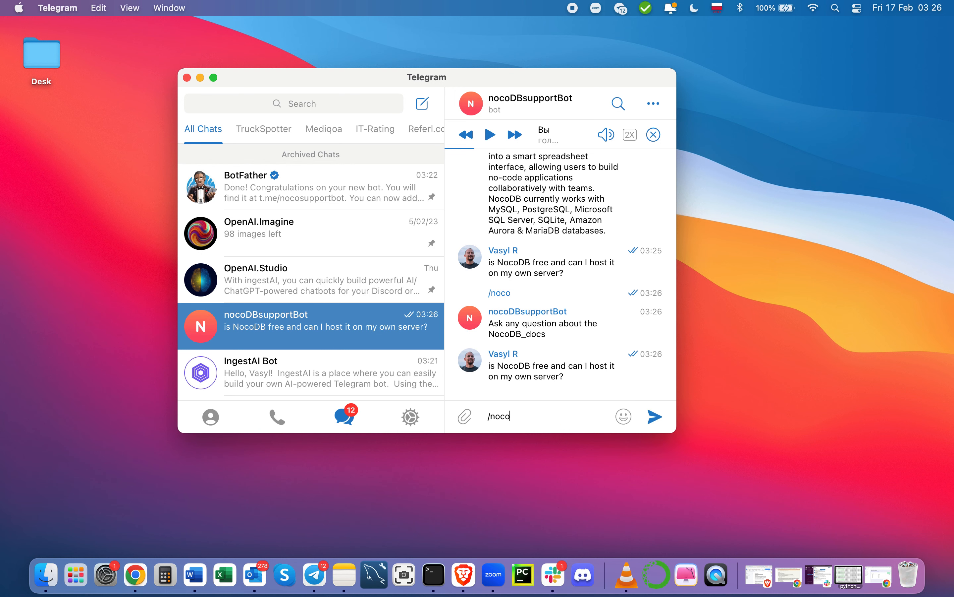
pyautogui.press('BackSpace')
pyautogui.press('BackSpace')
pyautogui.press('BackSpace')
pyautogui.press('BackSpace')
pyautogui.press('BackSpace')
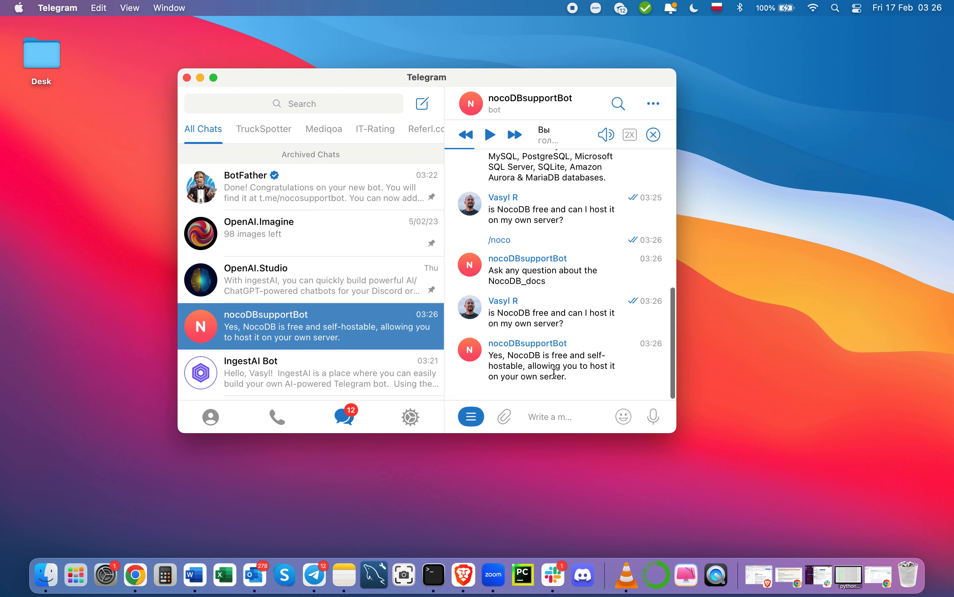
pyautogui.scroll(3, 554, 295)
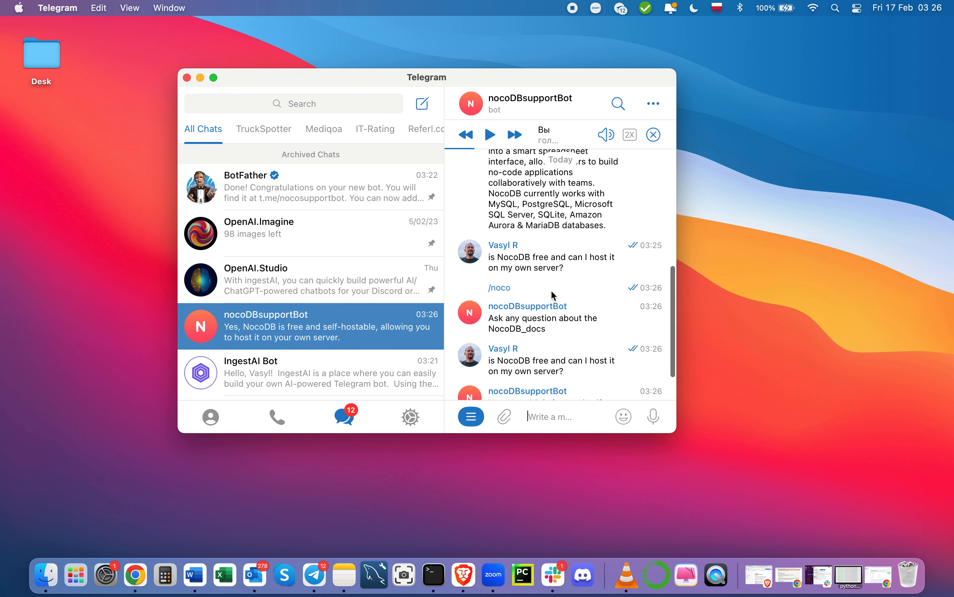
pyautogui.tripleClick(572, 266)
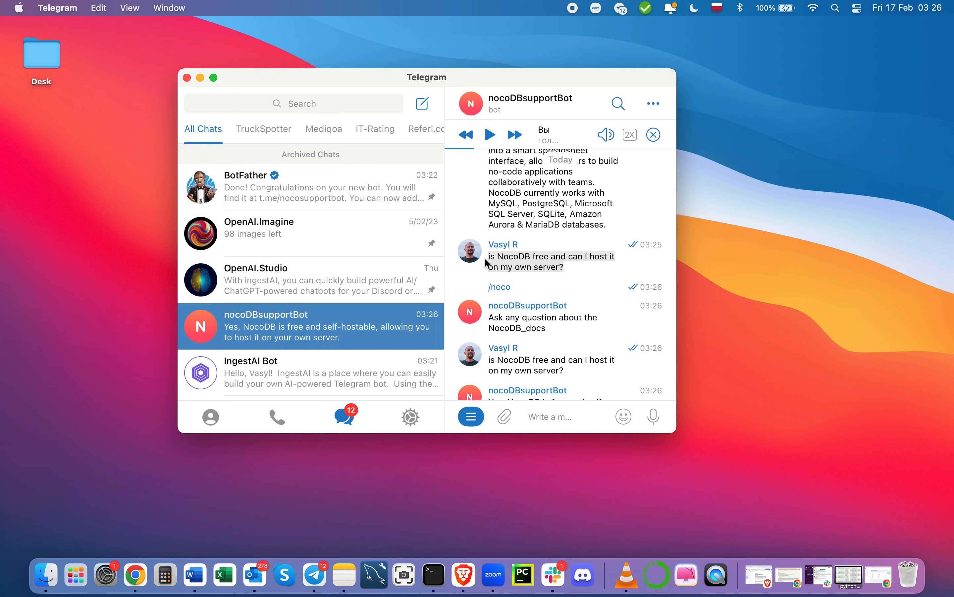
pyautogui.scroll(-3, 573, 270)
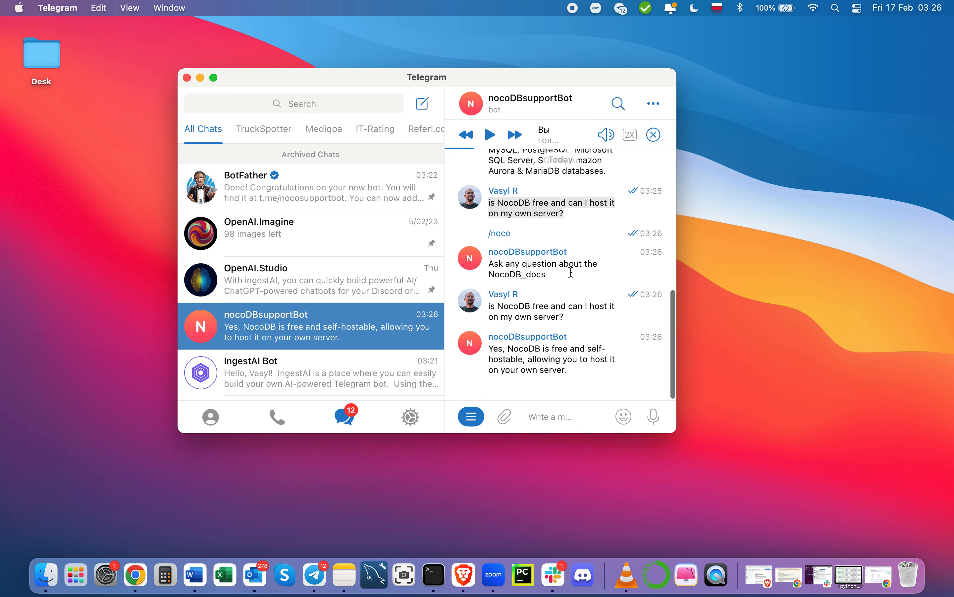
pyautogui.click(571, 422)
# Step: Send /noco, then ask the bot 'does NocoDB support mySQL ?'
pyautogui.write('/noco')
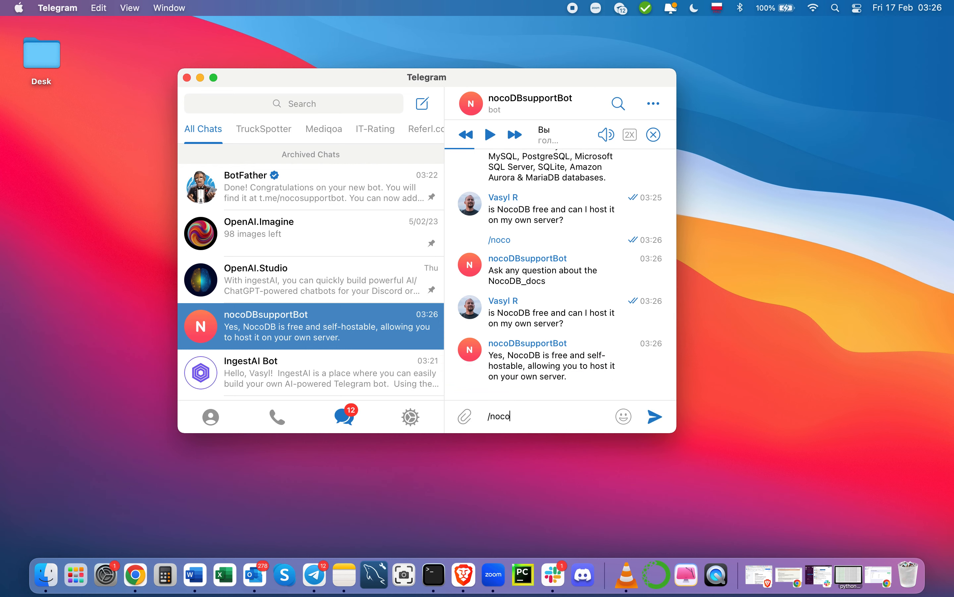
pyautogui.press('Return')
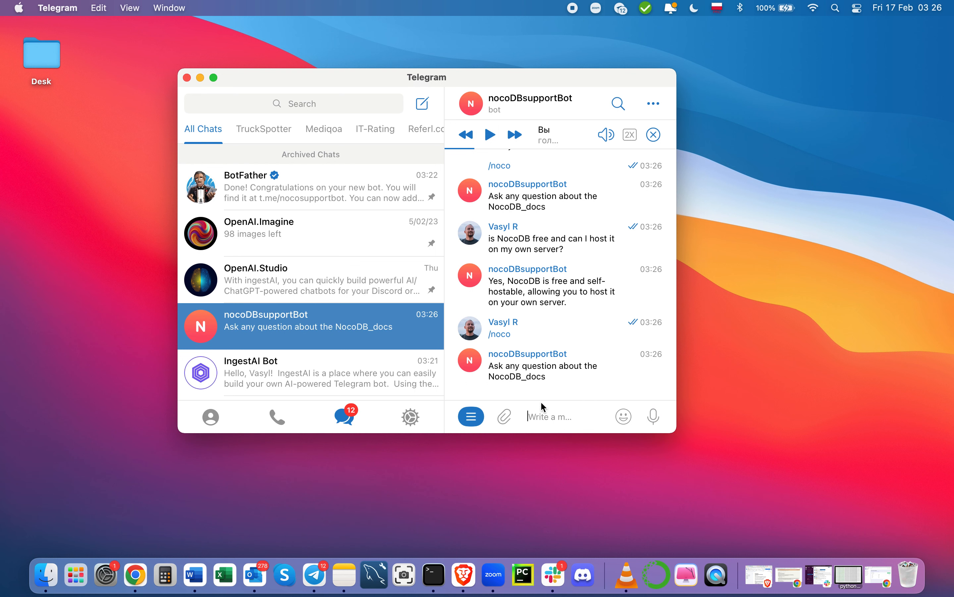
pyautogui.write('does Noco')
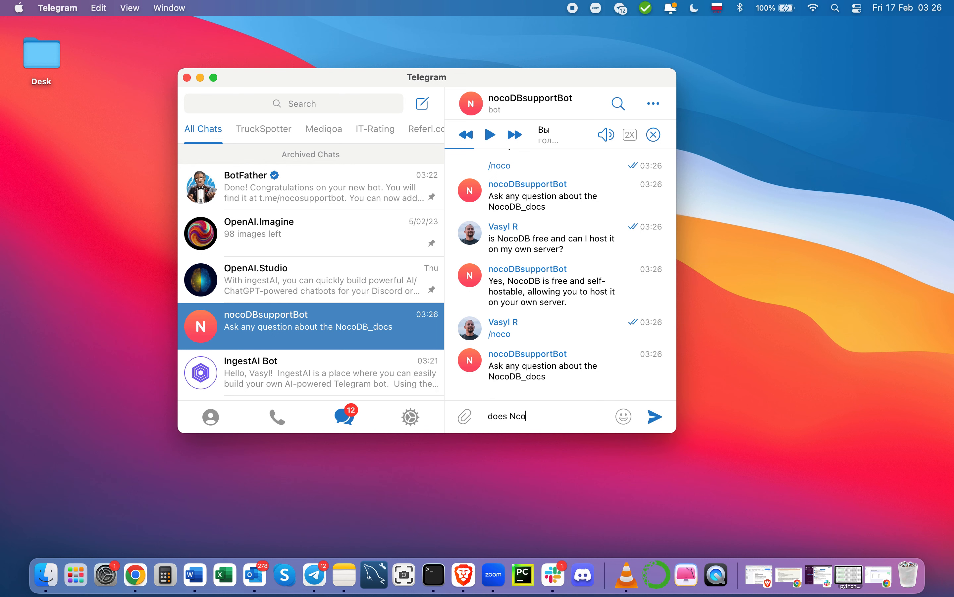
pyautogui.press('BackSpace')
pyautogui.press('BackSpace')
pyautogui.write('ocoDB support')
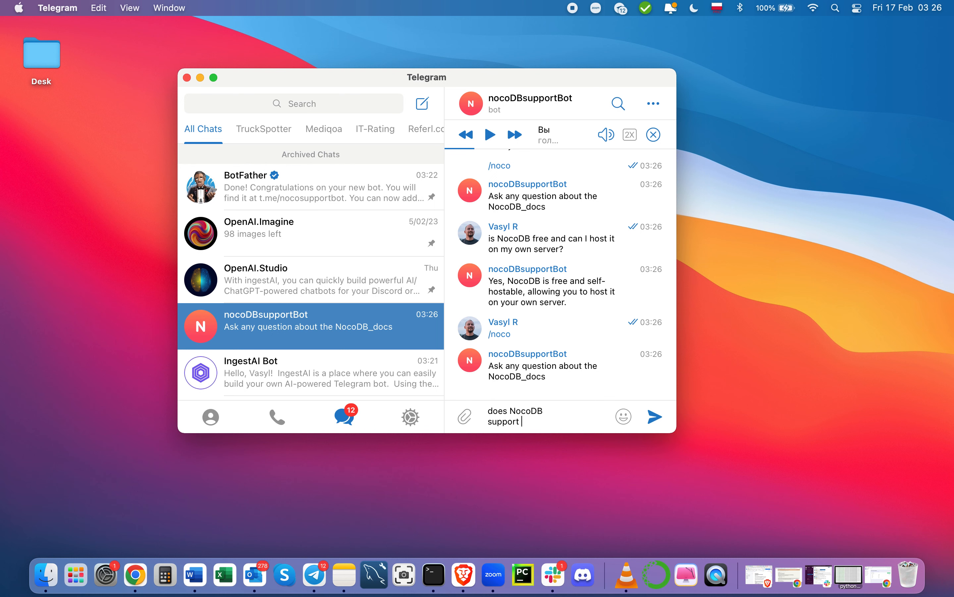
pyautogui.write(' mySQL ?')
pyautogui.press('Return')
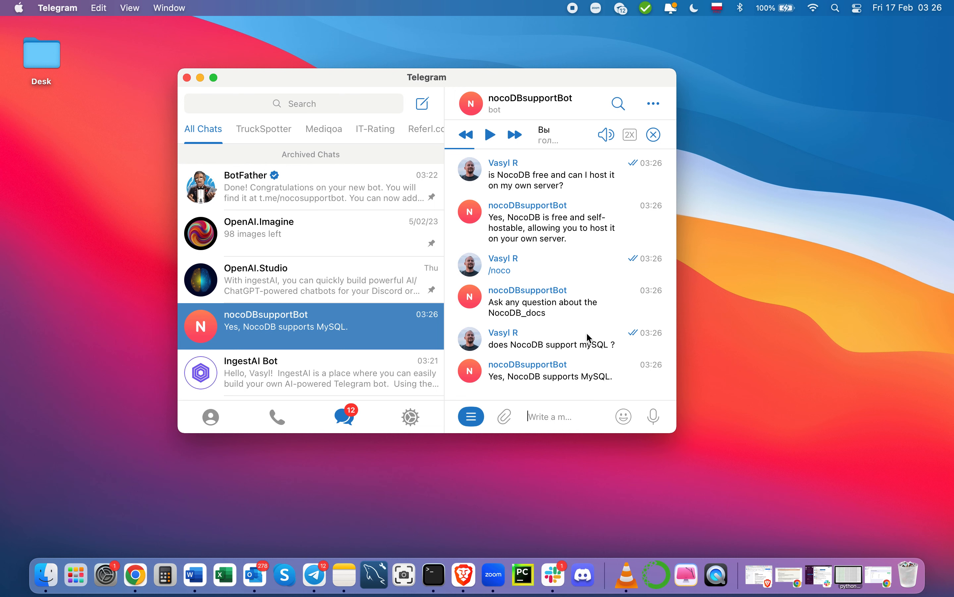
pyautogui.click(553, 576)
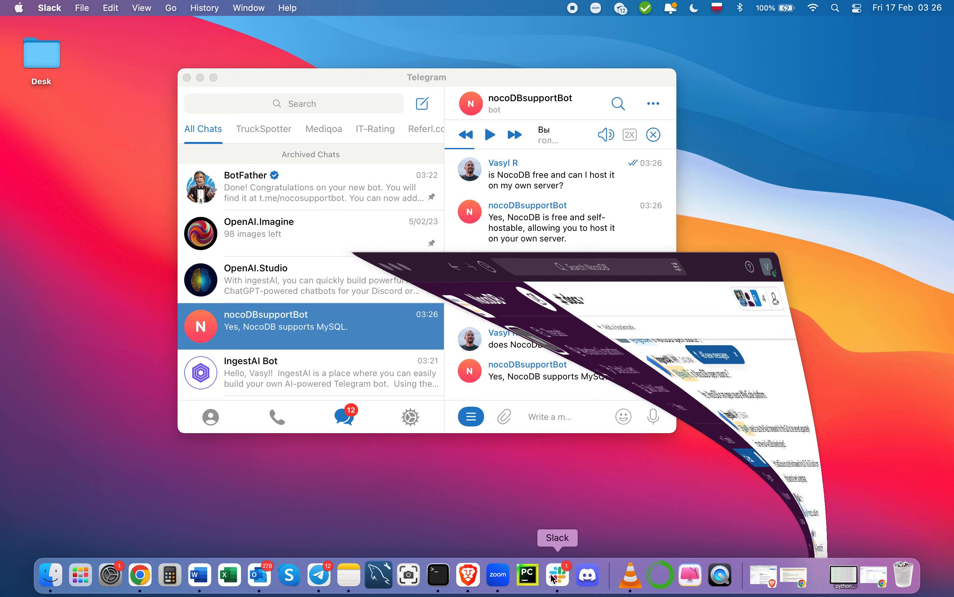
pyautogui.click(481, 443)
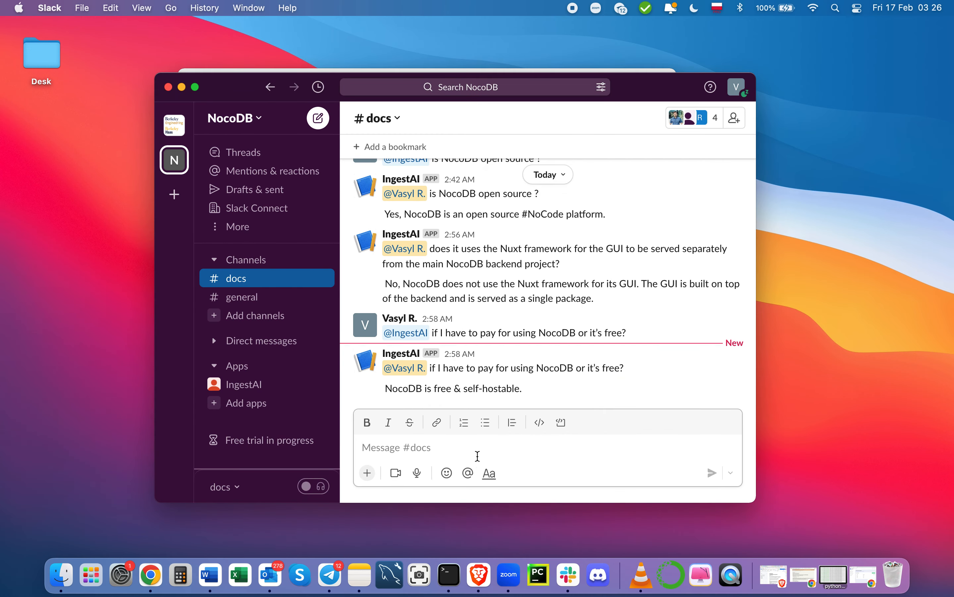
pyautogui.write('[')
pyautogui.press('BackSpace')
pyautogui.write('@in')
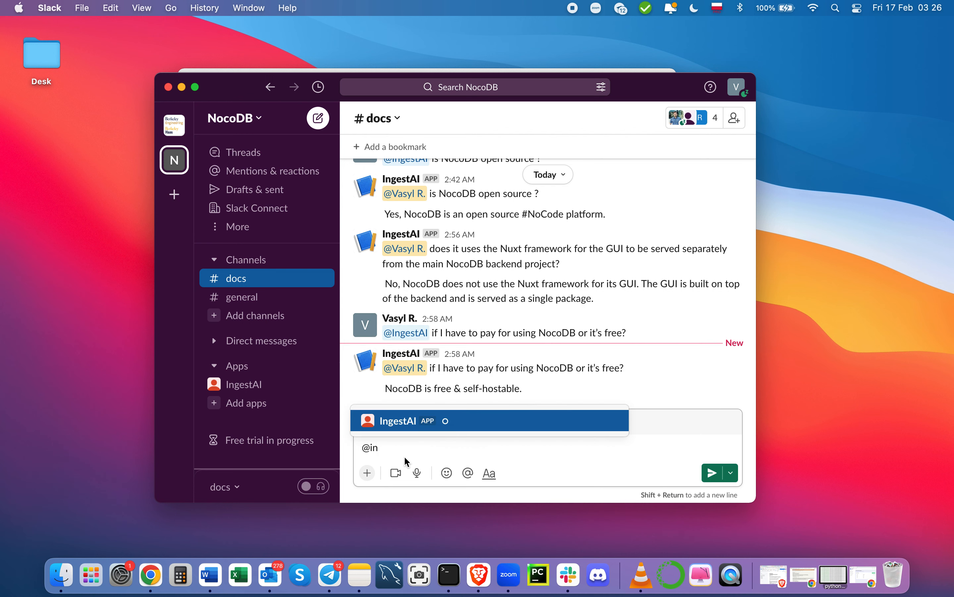
pyautogui.press('Return')
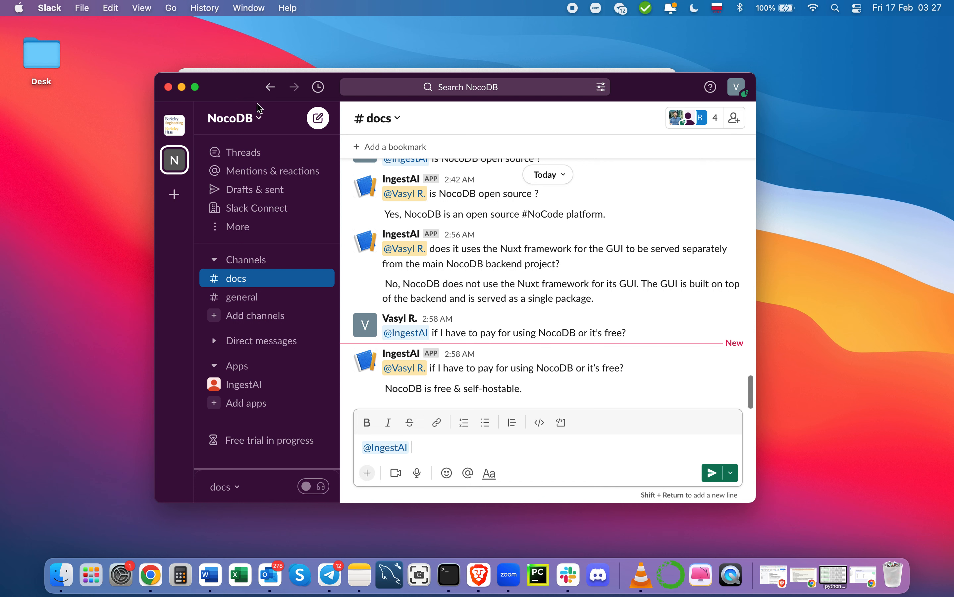
pyautogui.write('is NocoDB')
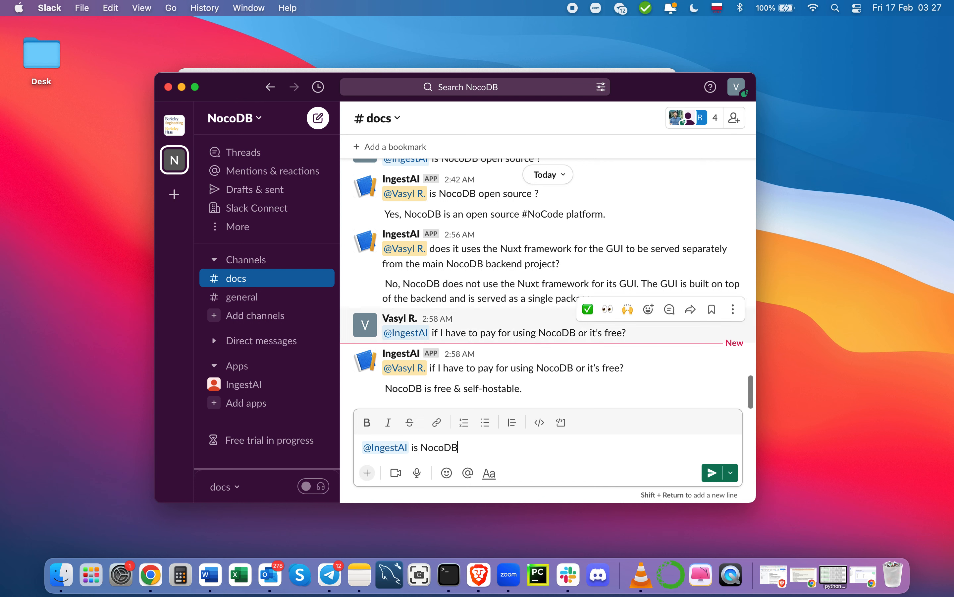
pyautogui.write(' free or ')
pyautogui.write('?')
pyautogui.press('Return')
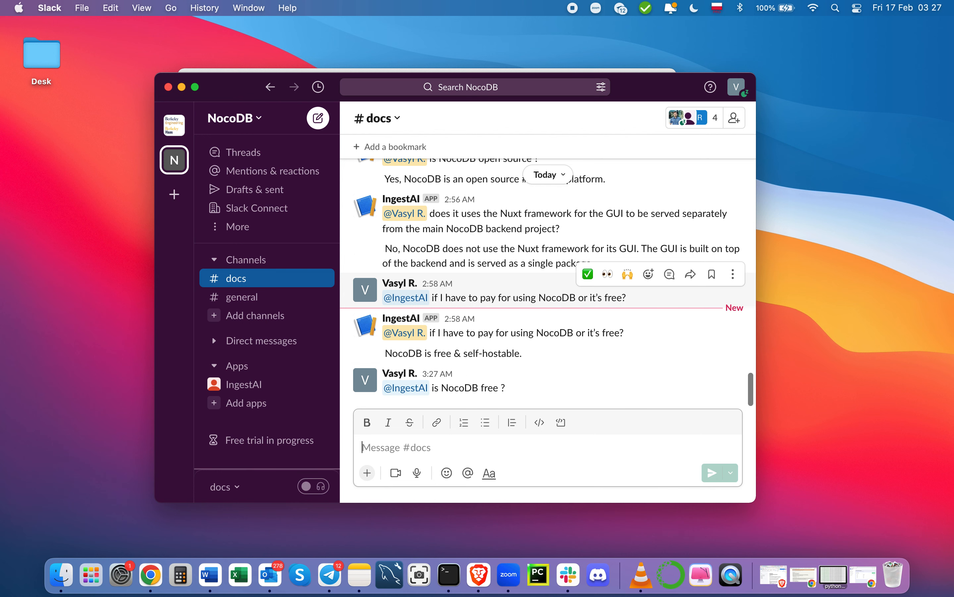
pyautogui.write('@')
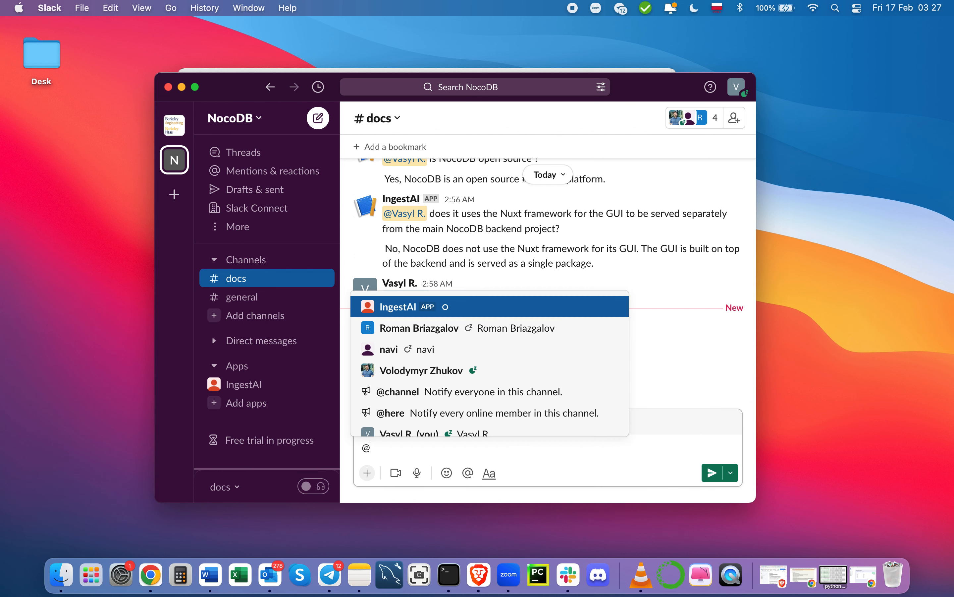
pyautogui.write('i')
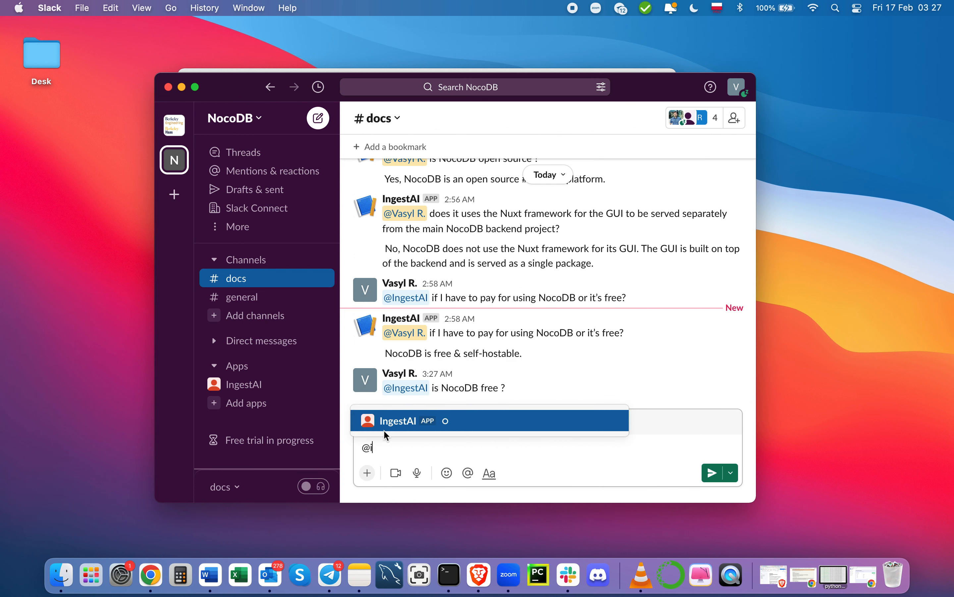
pyautogui.press('Return')
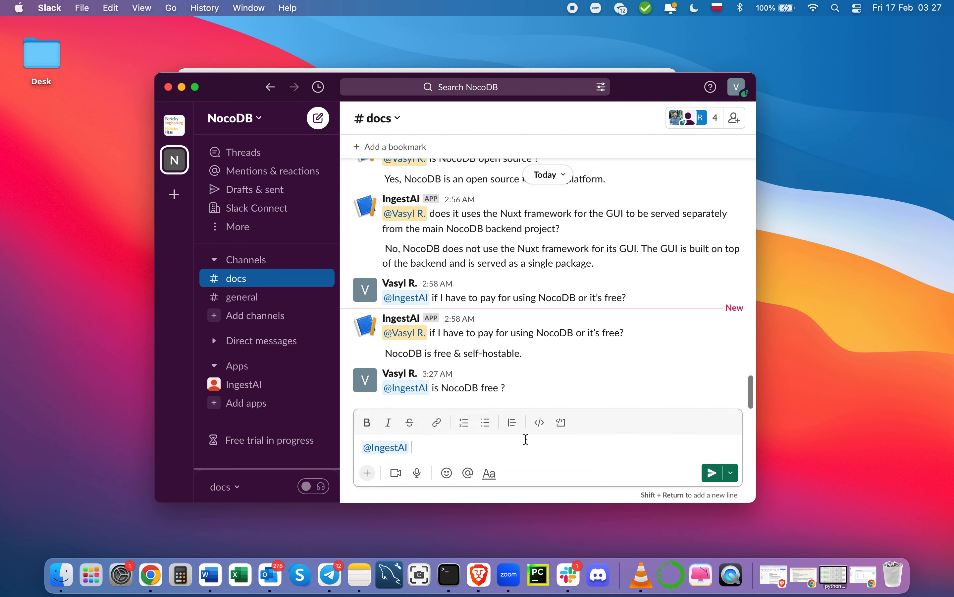
pyautogui.write('does Noc')
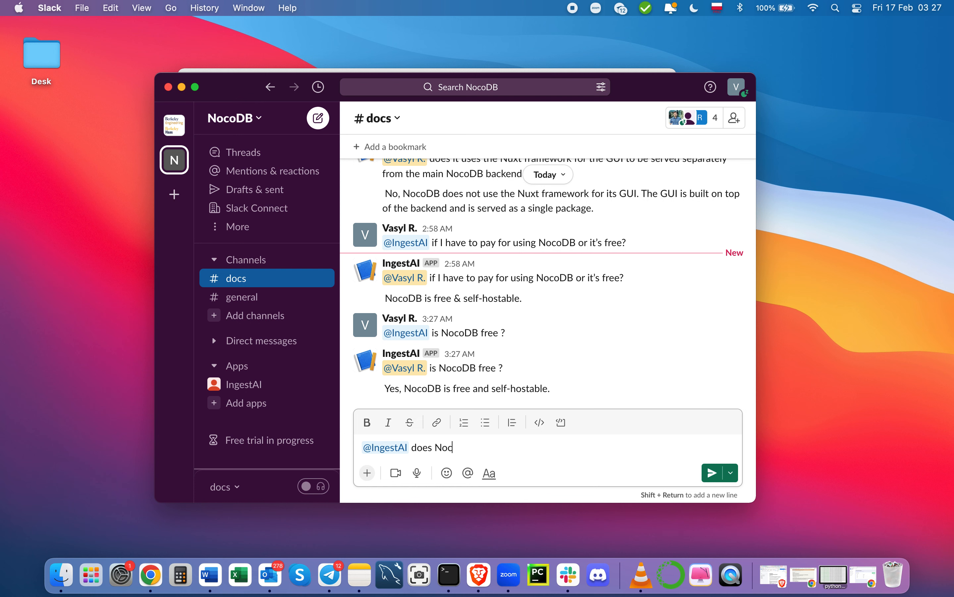
pyautogui.write('oDB support mySQL ?')
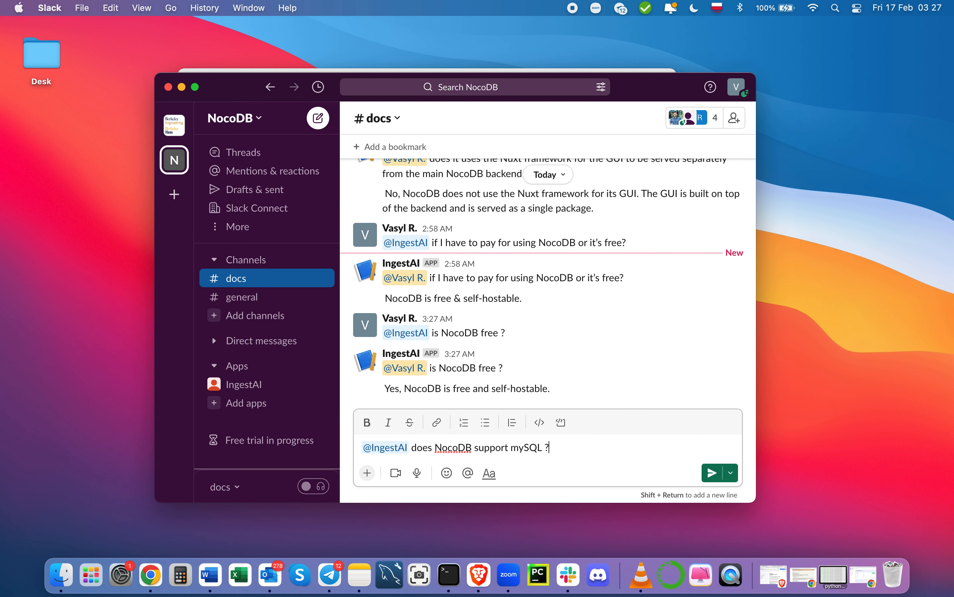
pyautogui.press('Return')
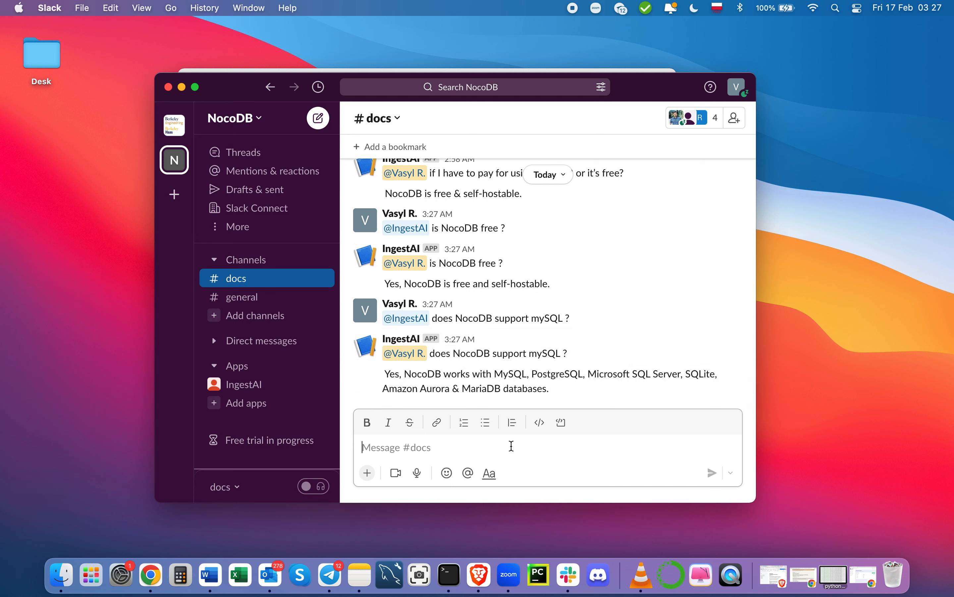
pyautogui.write('@')
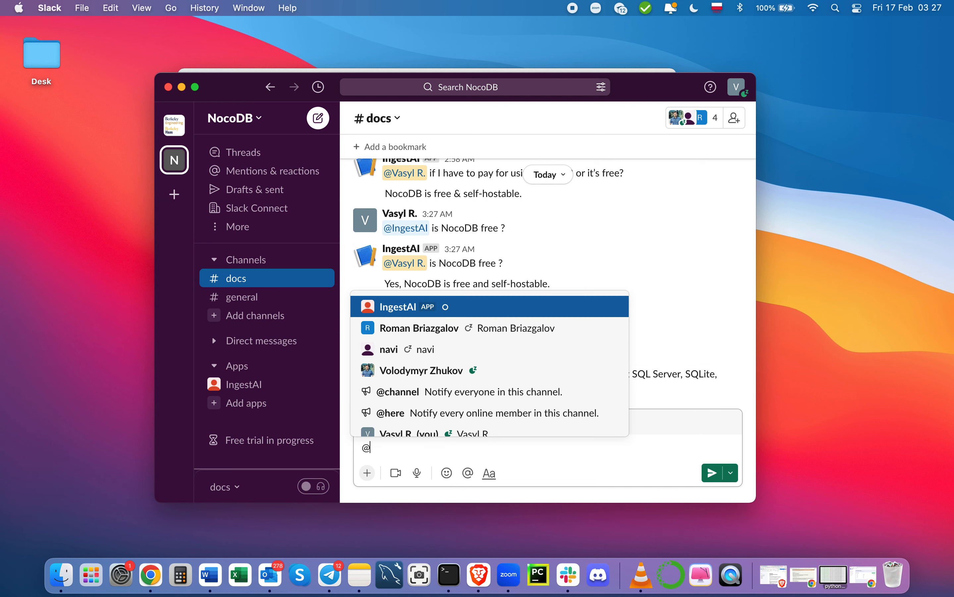
pyautogui.write('i')
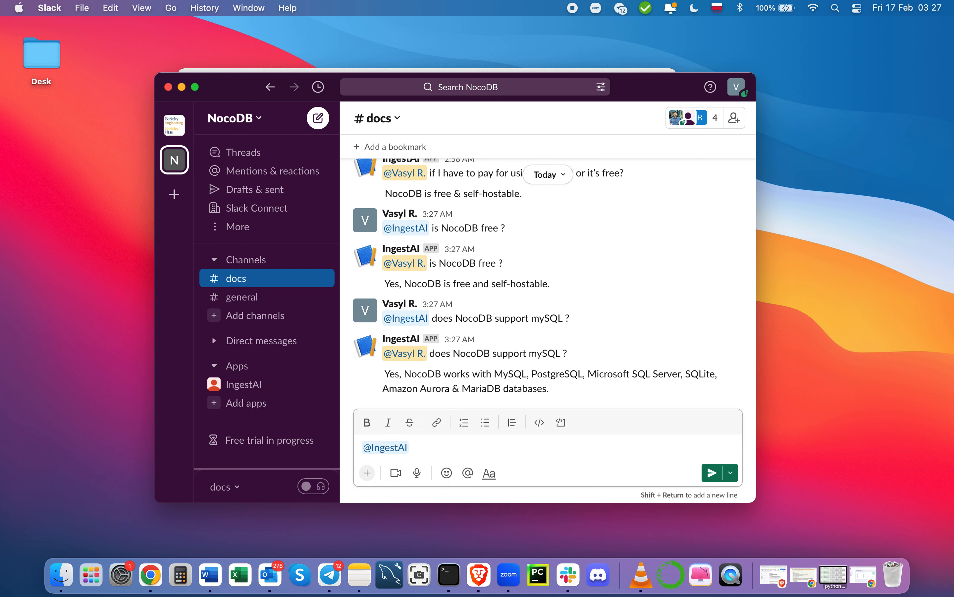
pyautogui.write('what is NocoDB?')
pyautogui.press('Return')
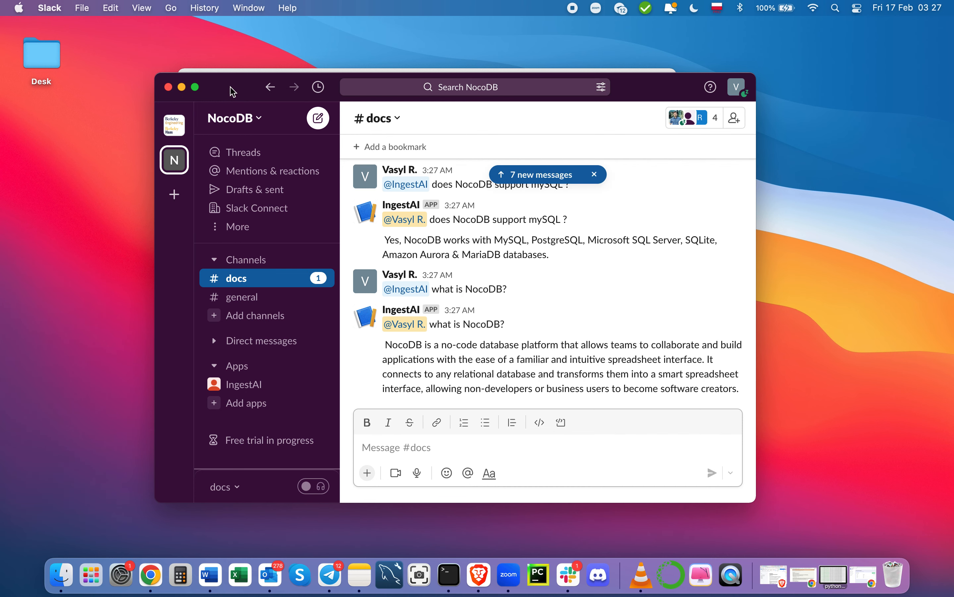
pyautogui.moveTo(233, 91); pyautogui.dragTo(238, 102)
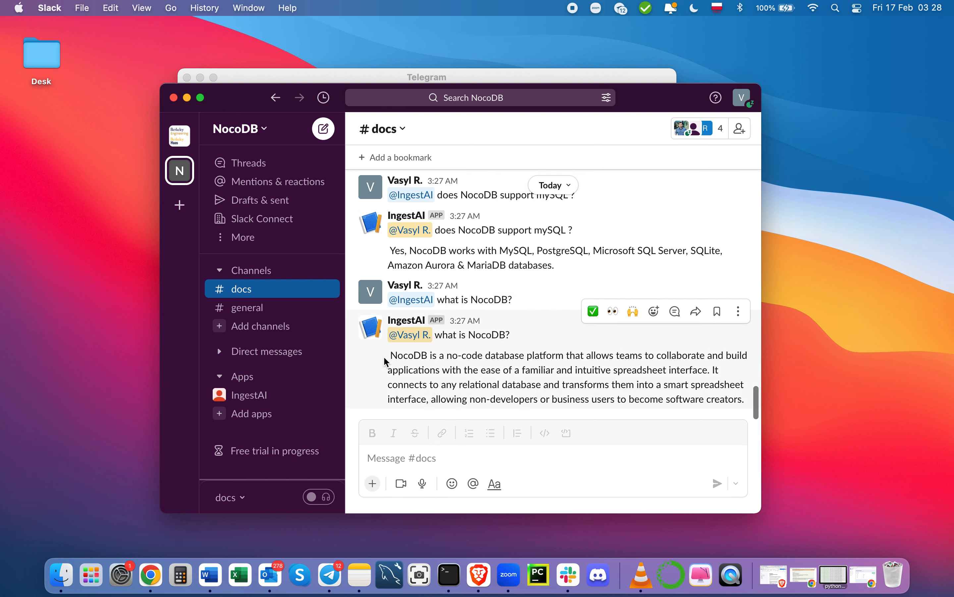
# Step: Select and deselect IngestAI's NocoDB description, then bring the nocoDBsupportBot chat to the front
pyautogui.moveTo(390, 357); pyautogui.dragTo(744, 396)
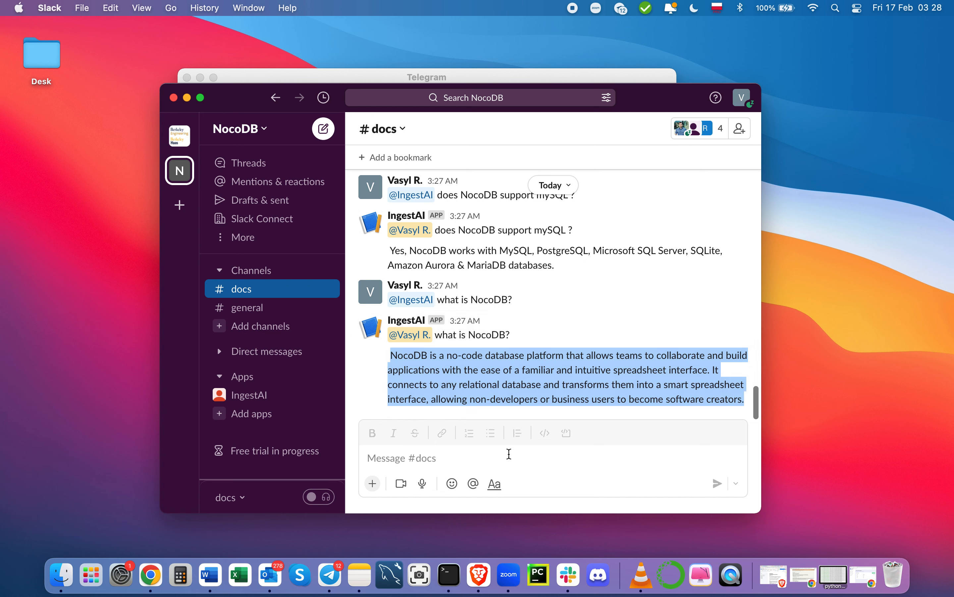
pyautogui.click(552, 387)
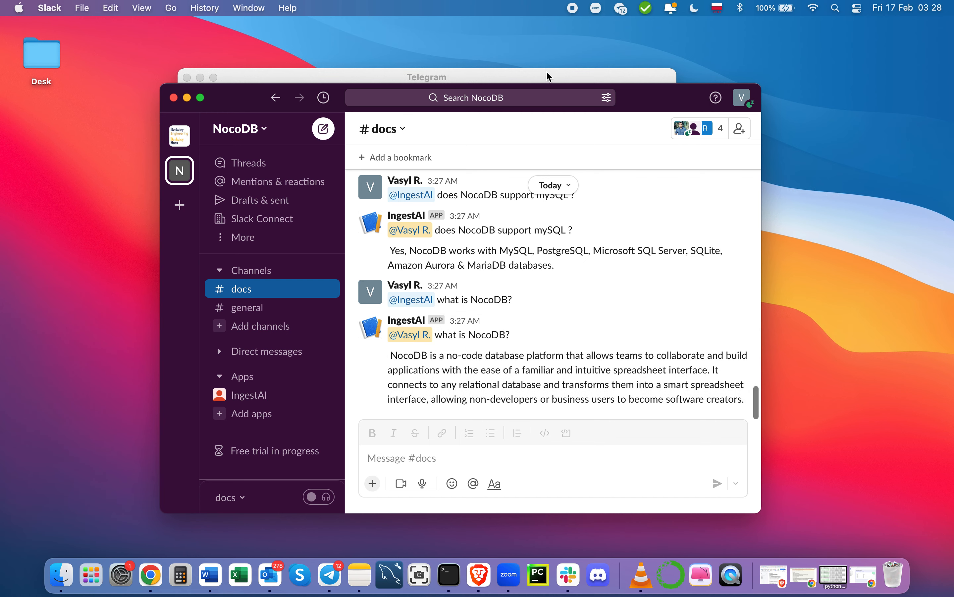
pyautogui.moveTo(545, 73); pyautogui.dragTo(625, 60)
pyautogui.scroll(-2, 650, 317)
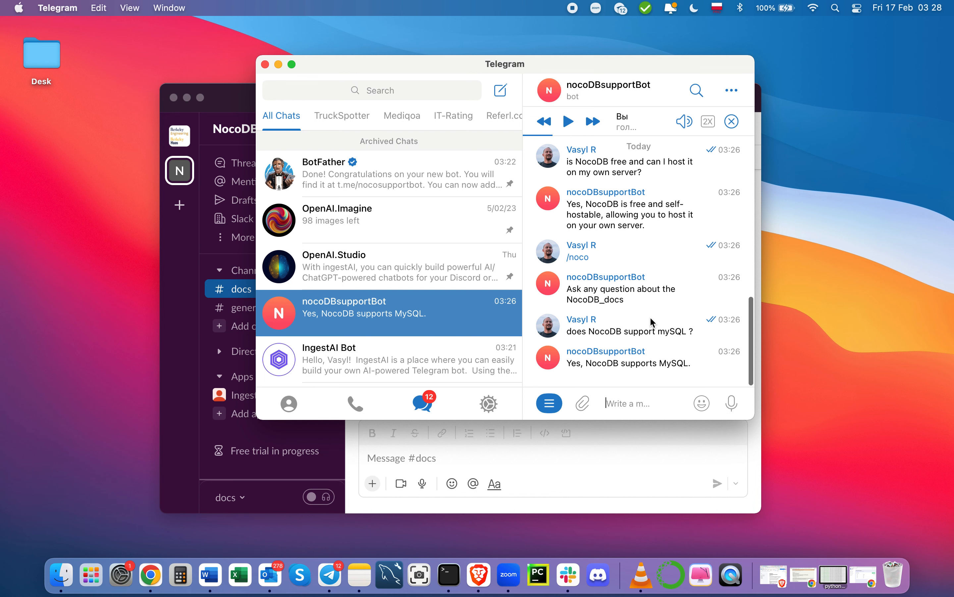